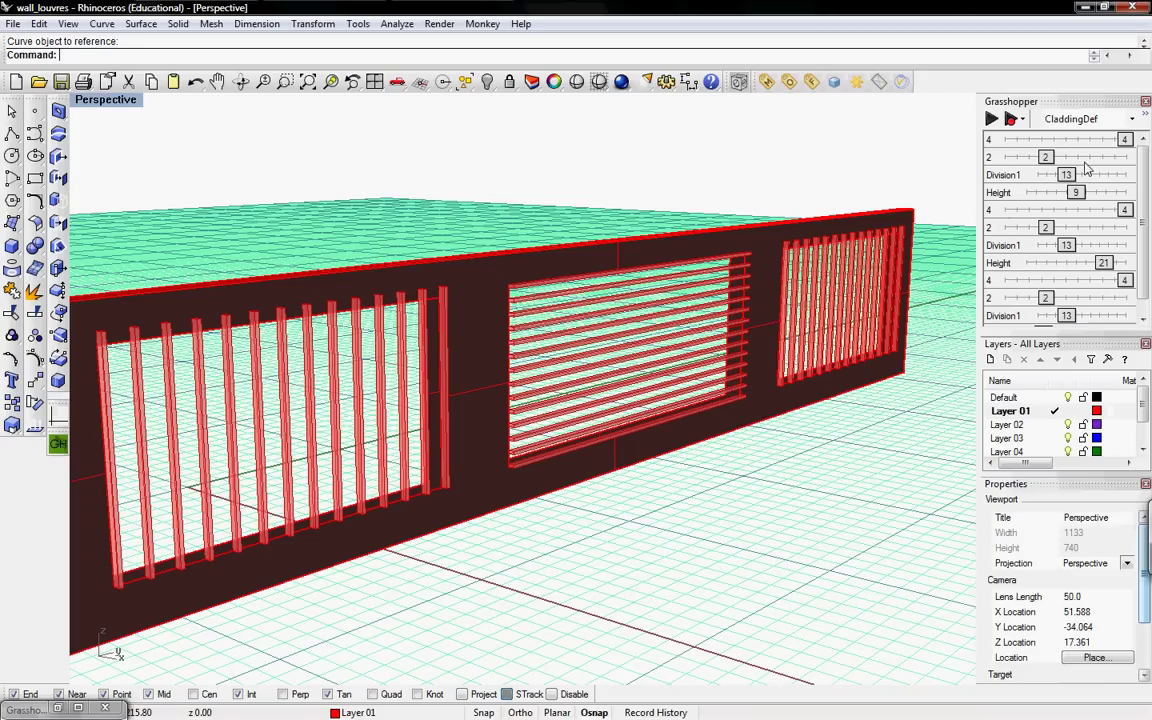
Step: Set the first louvre set's Division1 slider to 10 and the third set's Division1 slider to 16
drag(1067, 176, 1057, 180)
drag(1066, 316, 1076, 318)
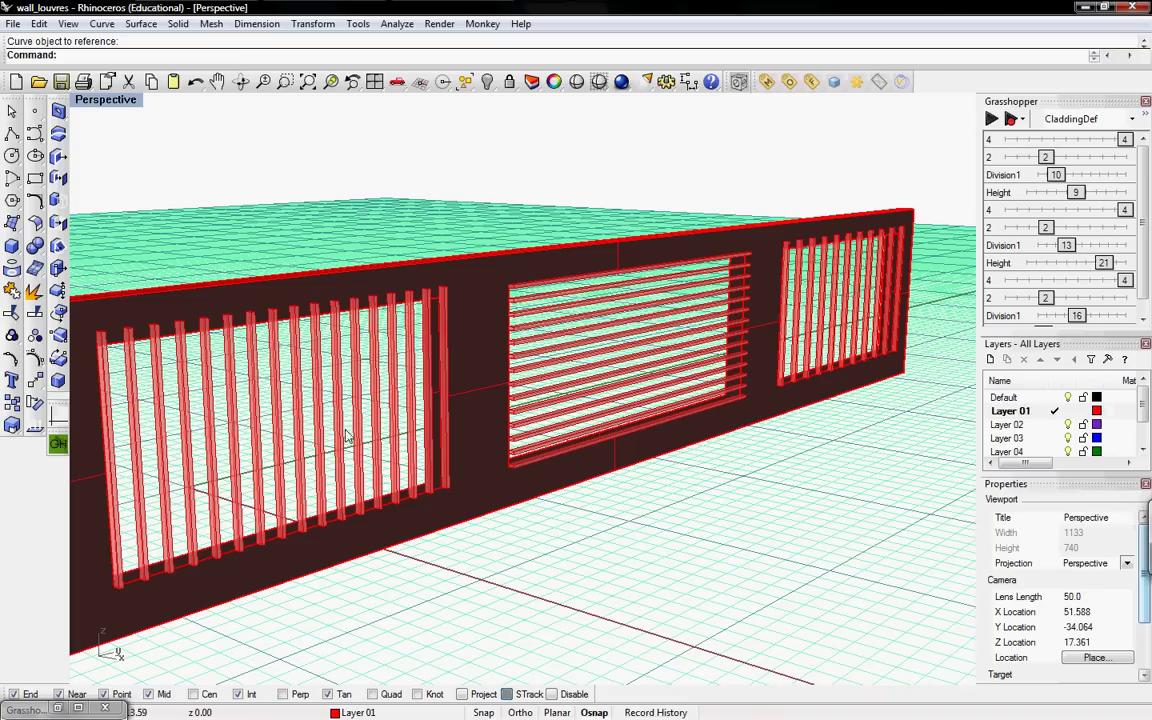
right_drag(330, 310, 380, 326)
click(483, 265)
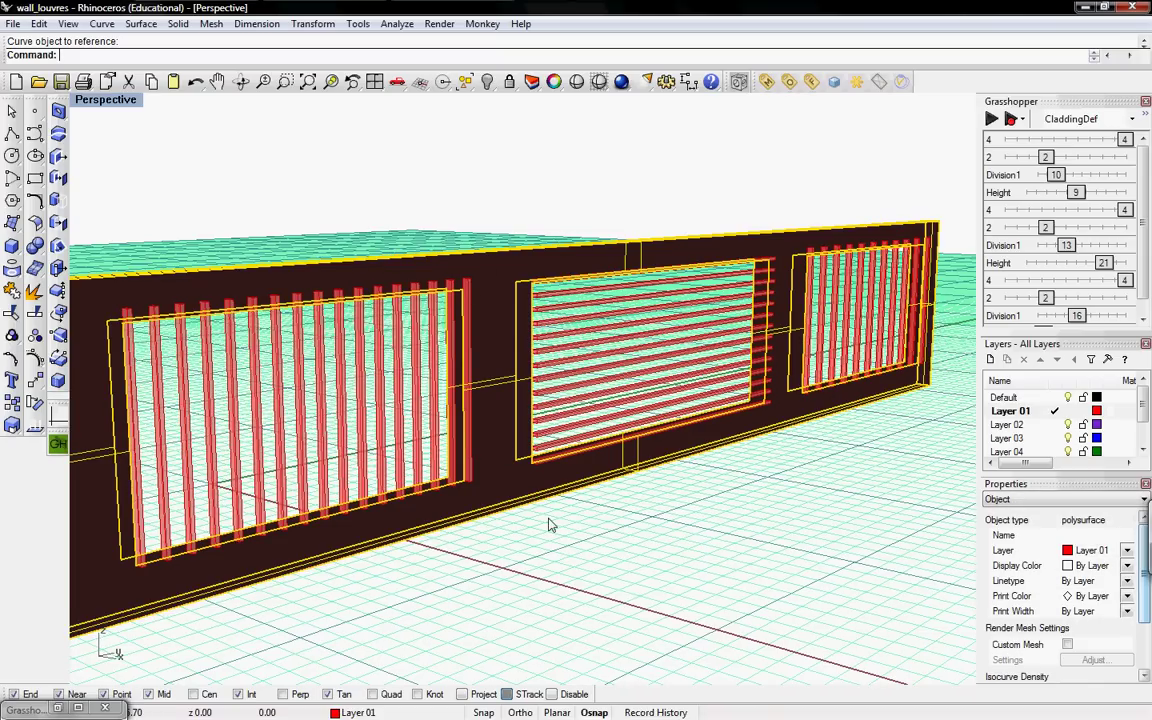
click(376, 578)
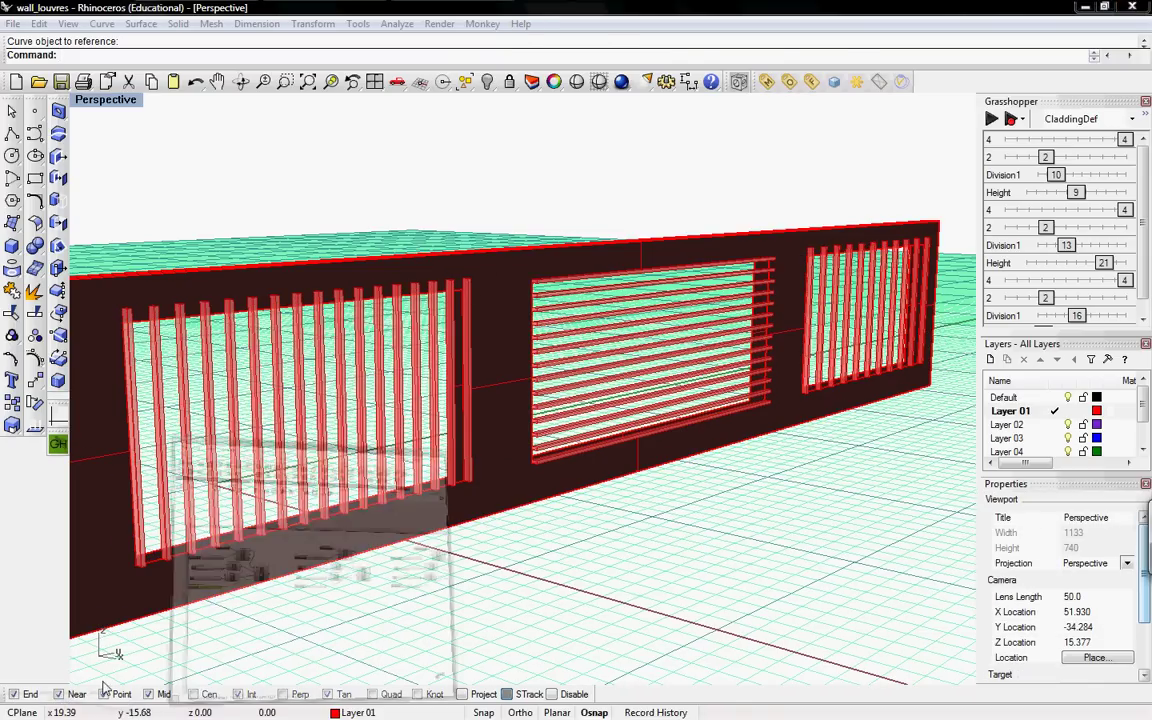
Step: Switch to the Grasshopper definition and examine the three louvre component groups one by one
click(57, 708)
right_drag(653, 432, 631, 432)
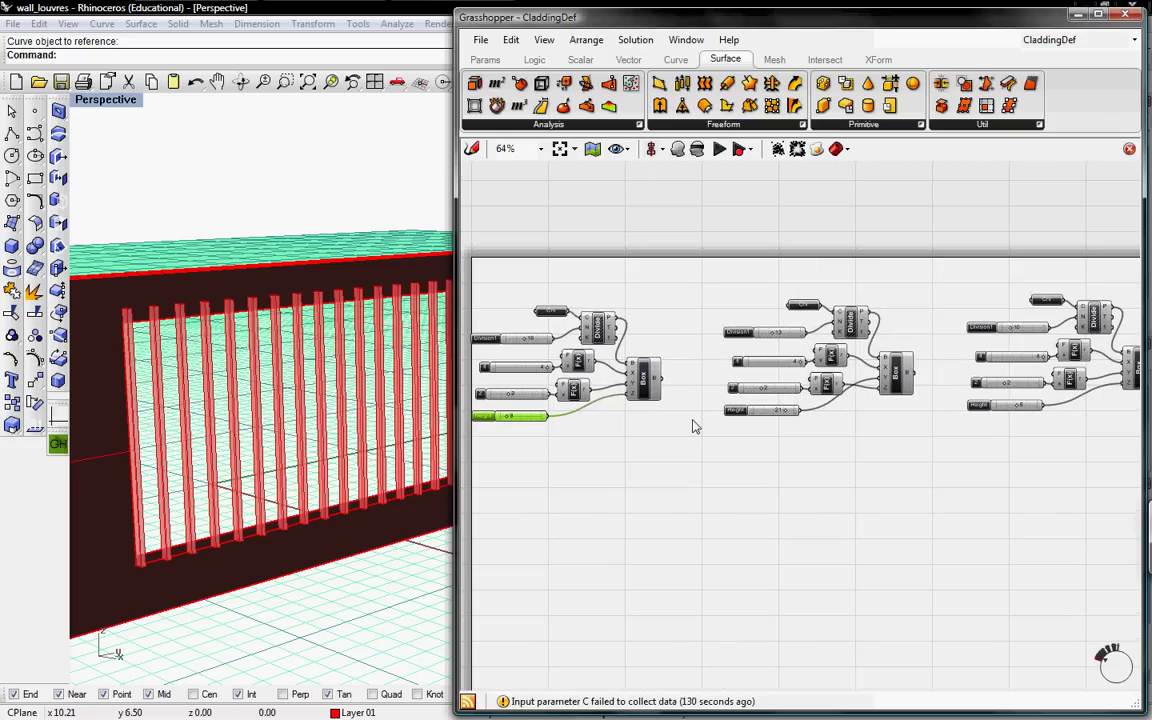
mouse_move(869, 445)
right_down()
mouse_move(848, 437)
mouse_move(881, 436)
right_up()
drag(668, 463, 458, 252)
click(866, 468)
drag(905, 455, 740, 285)
click(1070, 468)
right_drag(1083, 450, 1090, 442)
right_drag(950, 437, 905, 440)
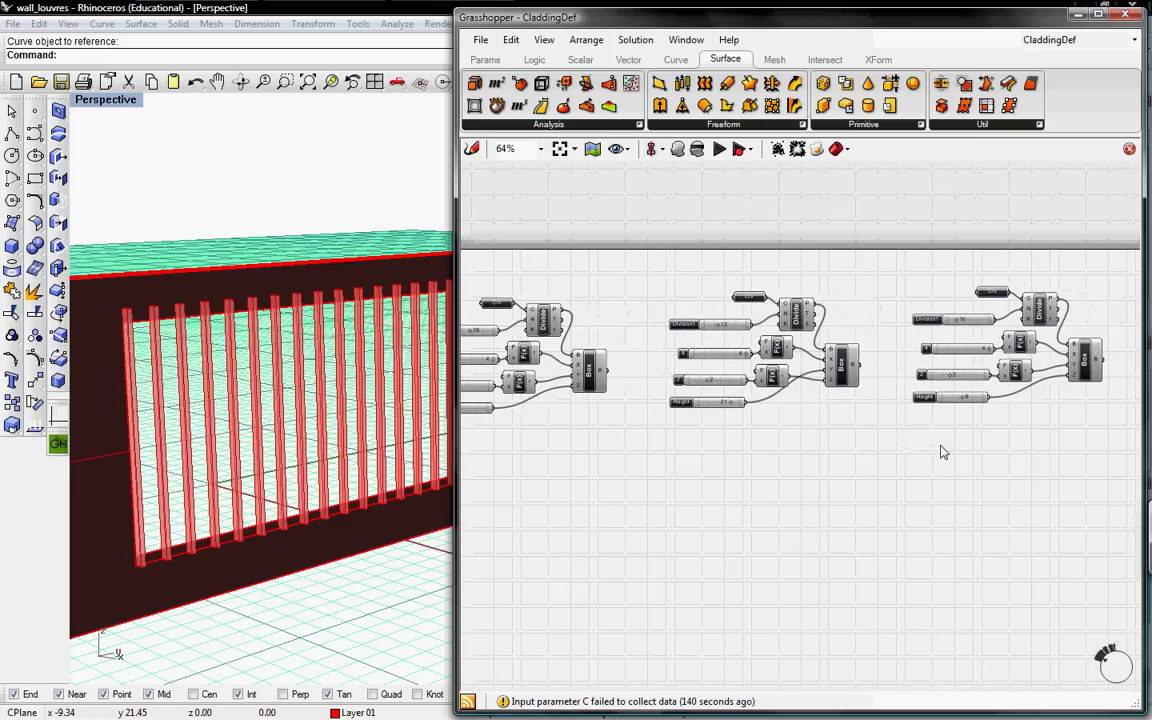
Step: Delete the second and third louvre component groups from the definition
drag(1112, 481, 660, 249)
key(Delete)
right_drag(728, 336, 898, 333)
scroll(635, 288, up, 1)
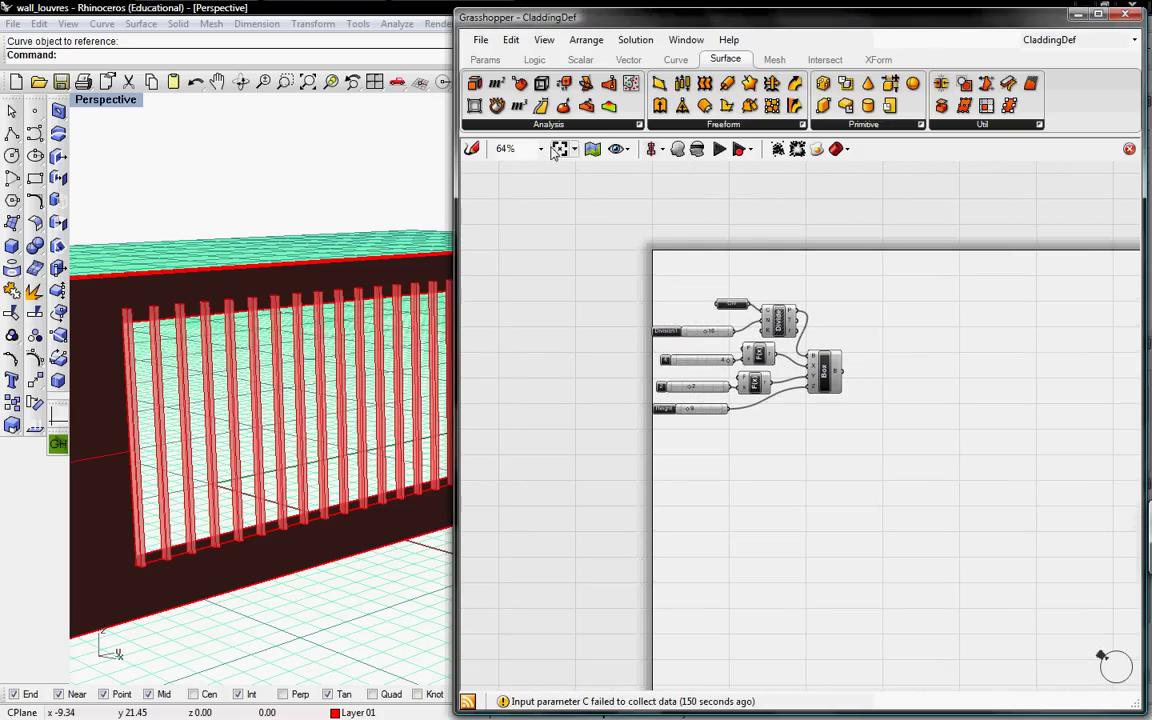
scroll(688, 374, up, 2)
scroll(688, 374, up, 1)
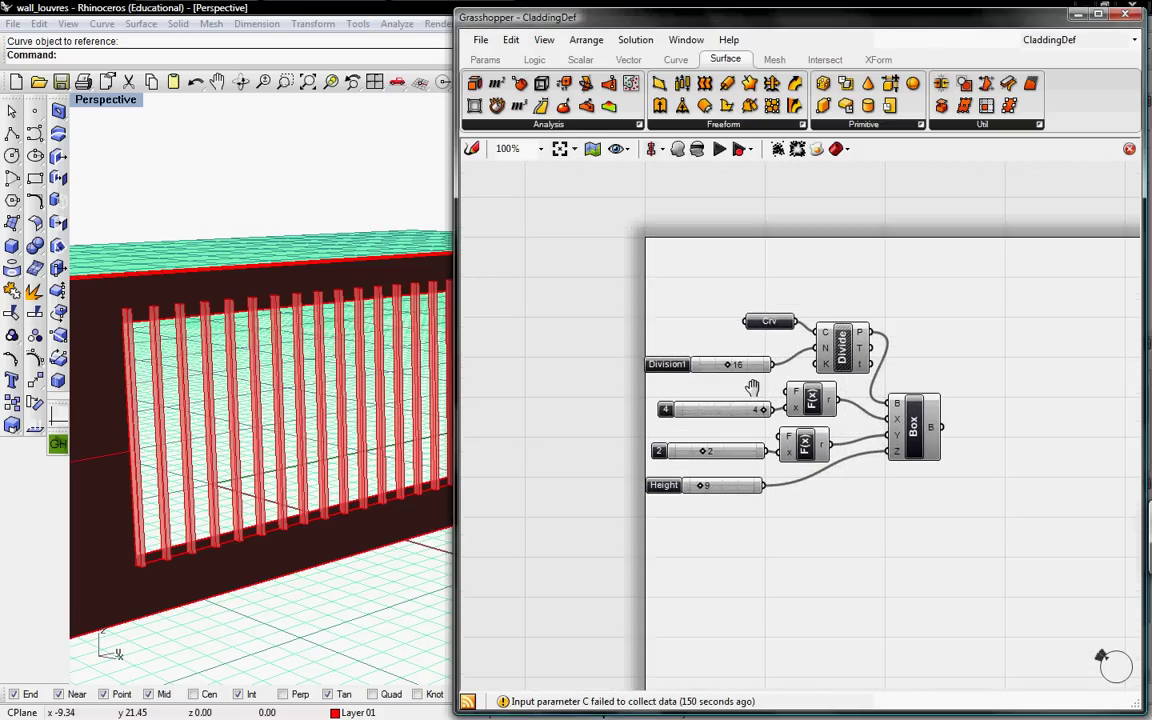
Step: Delete the Divide, both F(x) and the Box components from the remaining louvre group
drag(630, 265, 944, 580)
scroll(813, 418, up, 3)
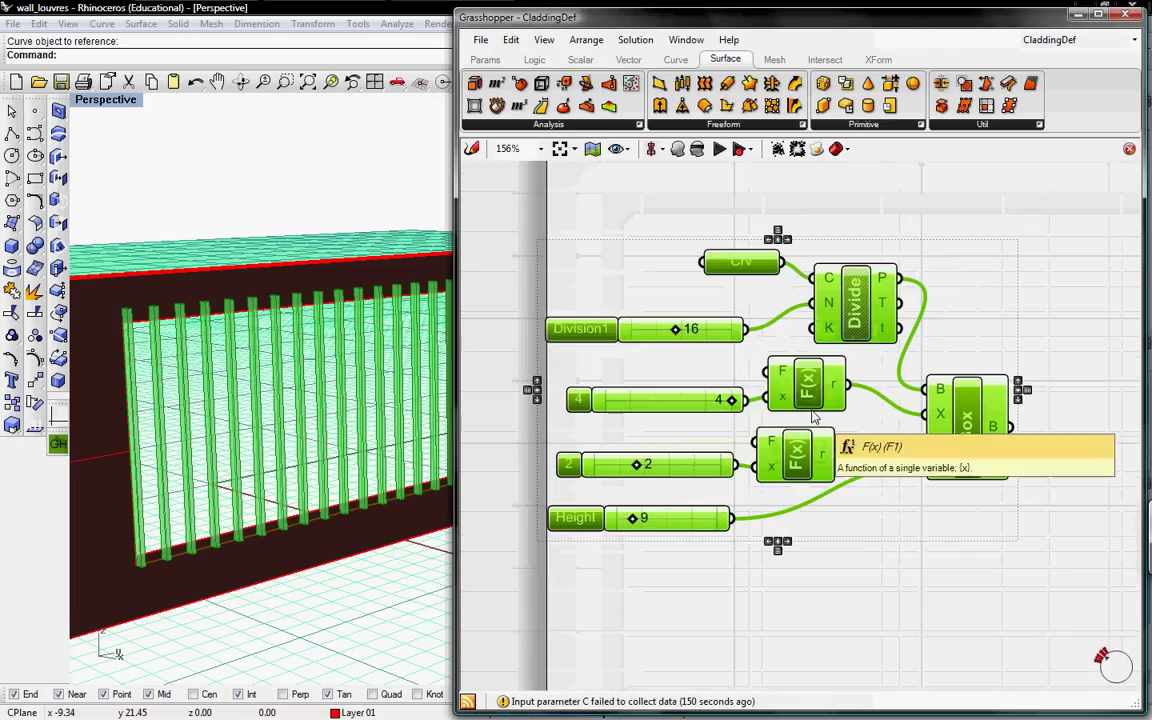
click(1008, 249)
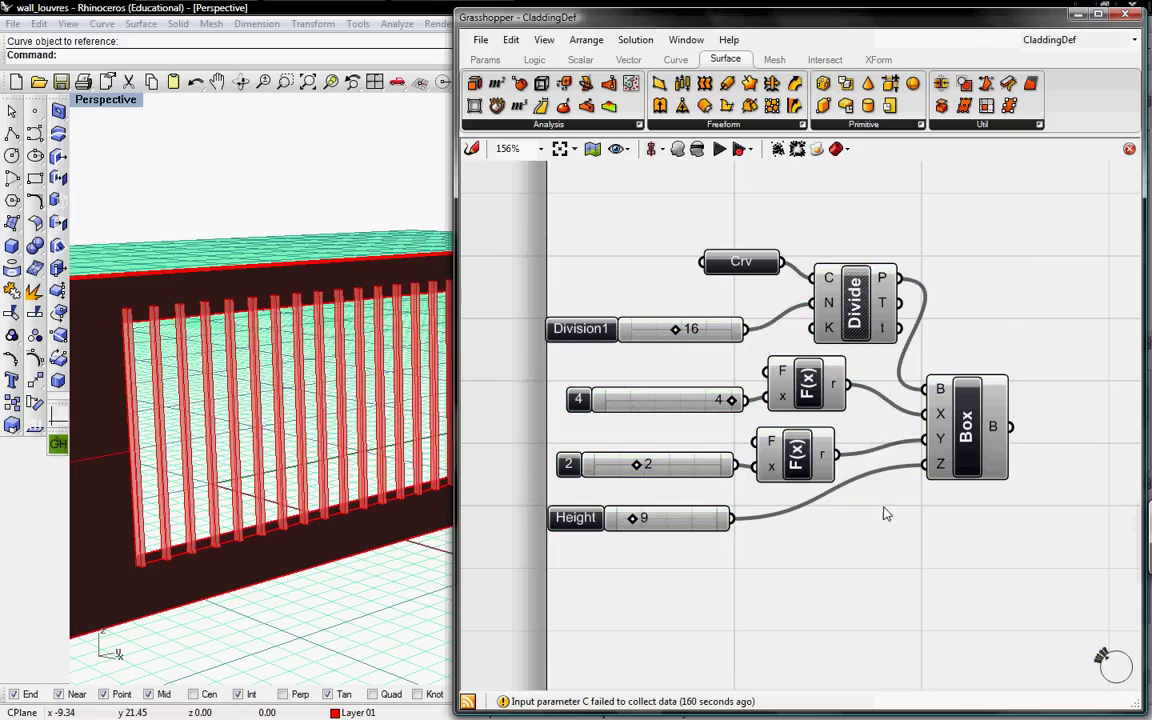
drag(979, 560, 785, 315)
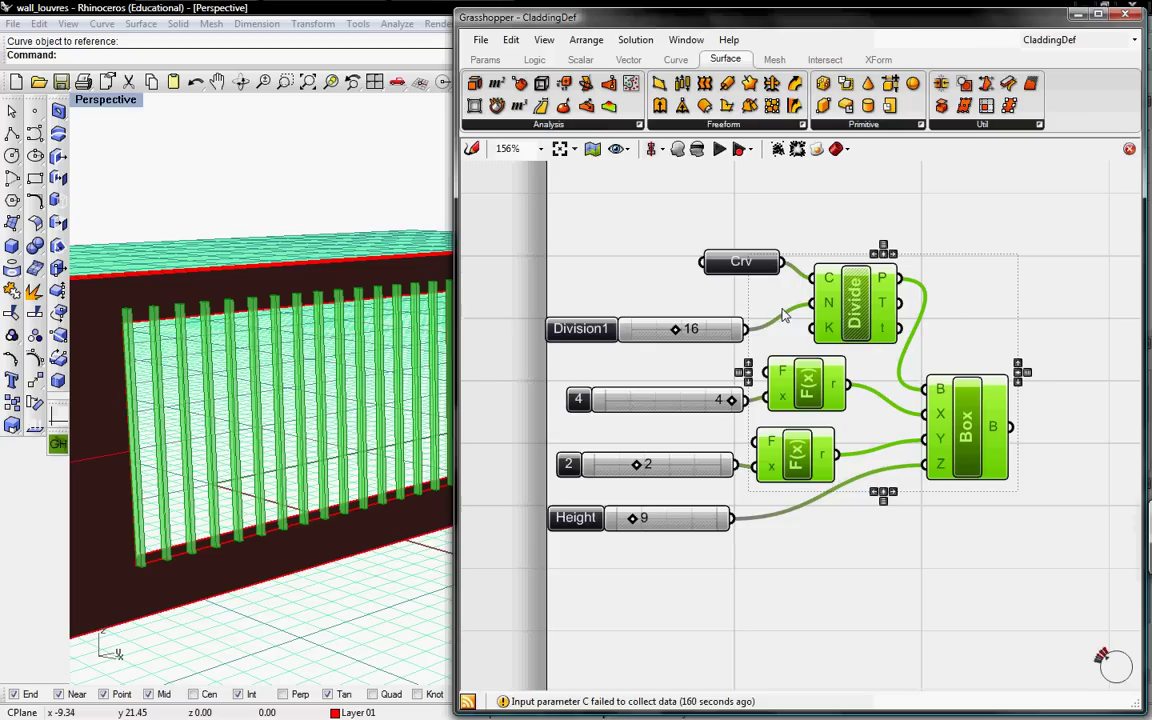
key(Delete)
right_drag(751, 324, 785, 337)
Step: Reference the curve along the bottom edge of the first window opening in the Crv parameter
shift+right_drag(386, 424, 336, 381)
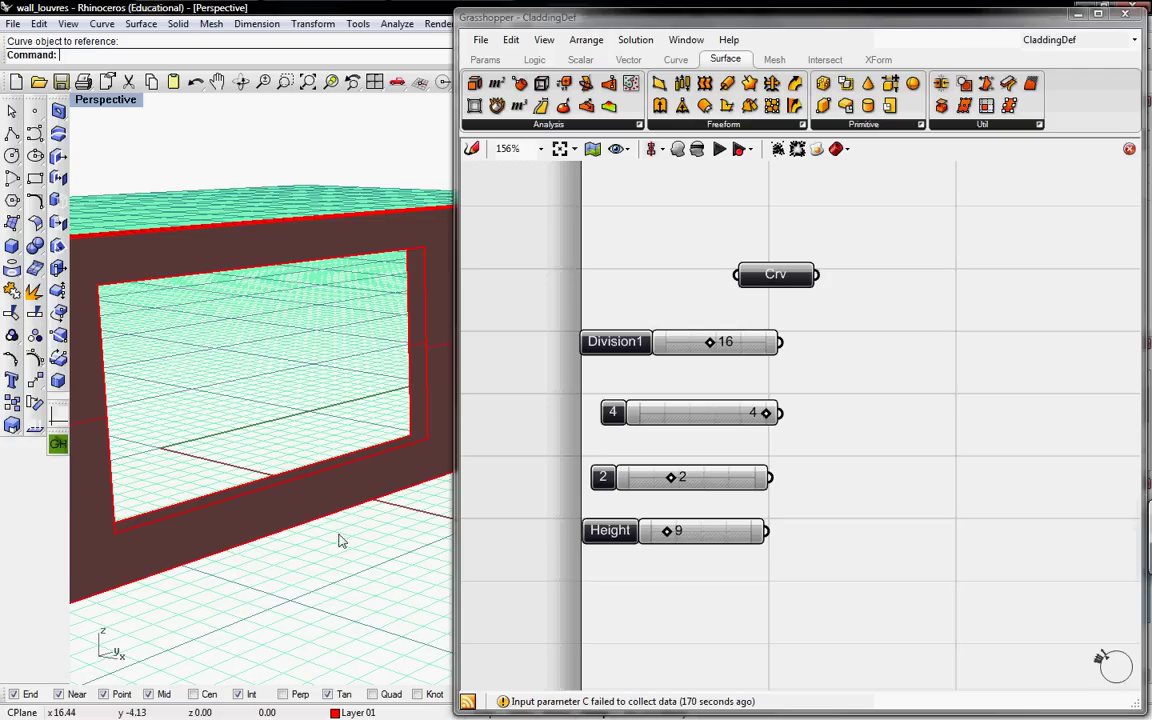
click(309, 482)
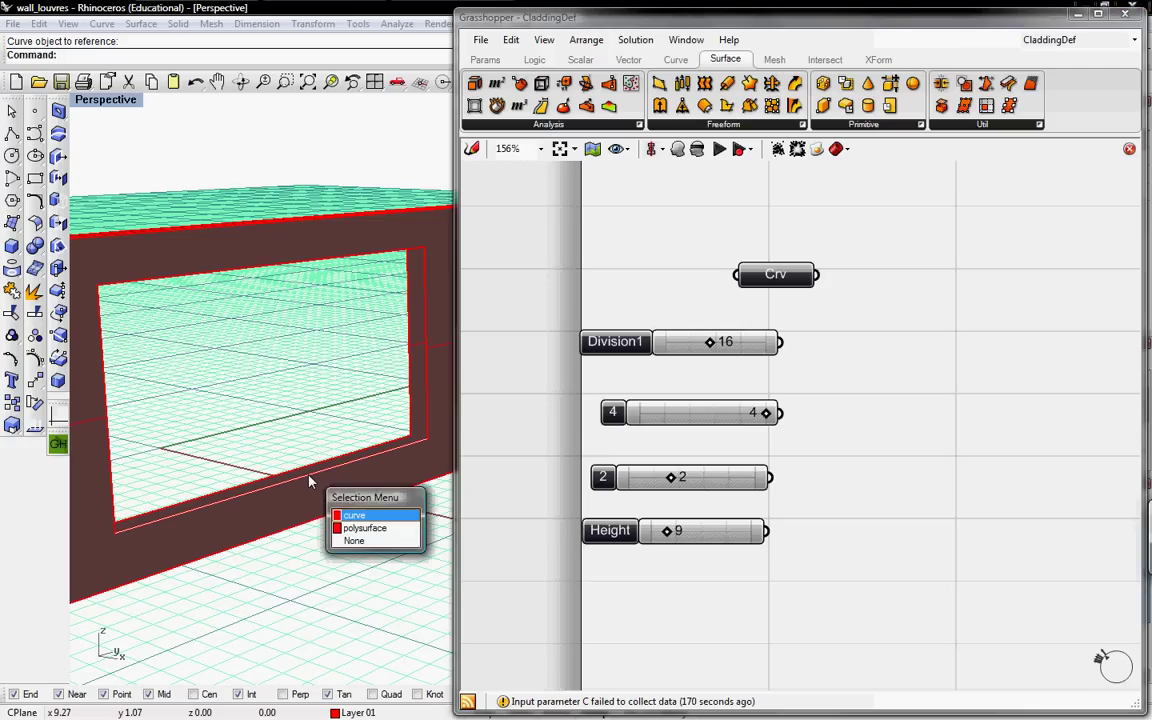
click(352, 517)
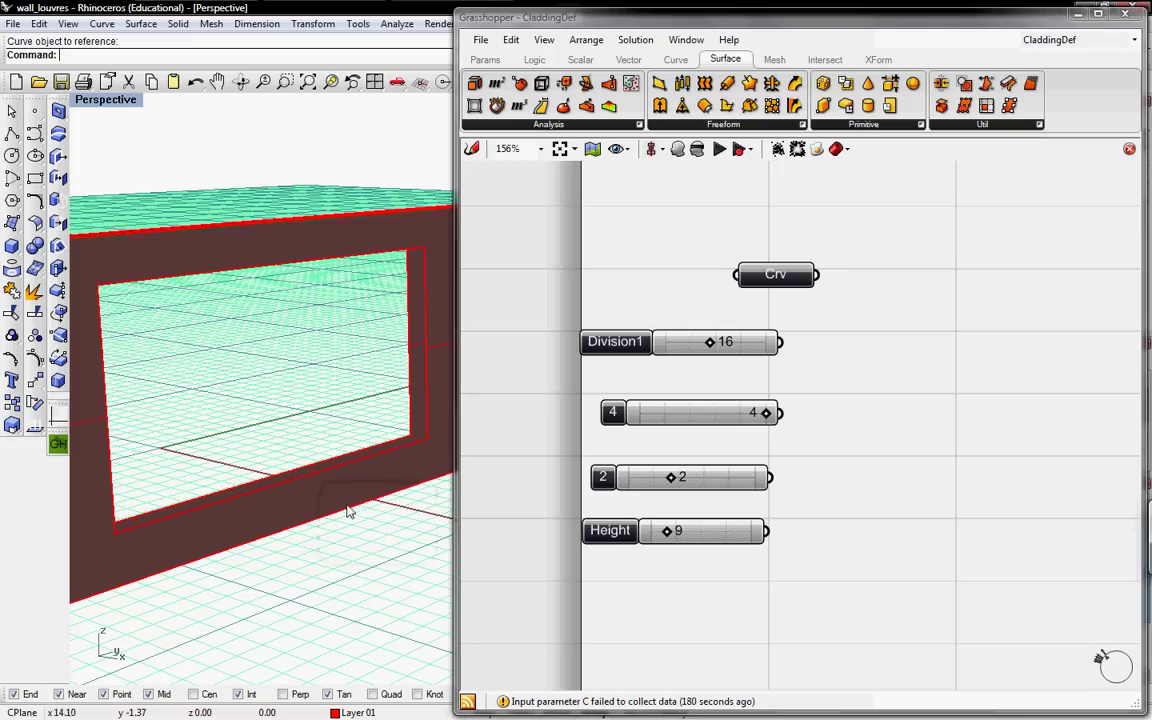
click(354, 477)
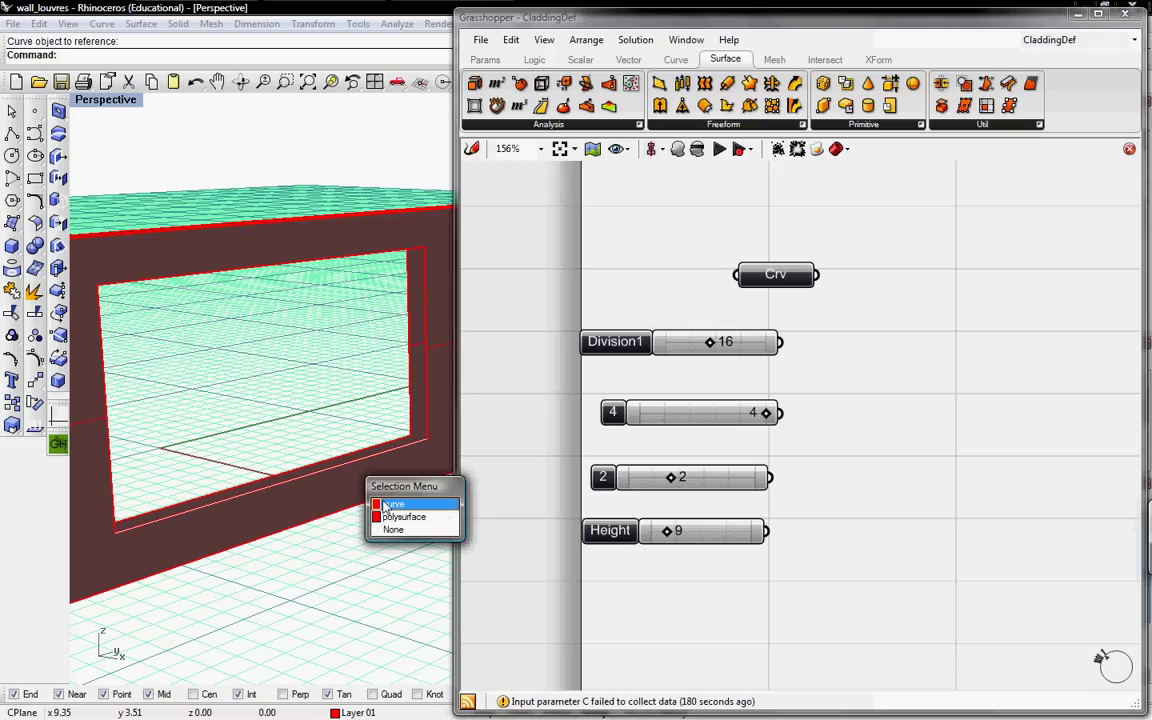
click(382, 504)
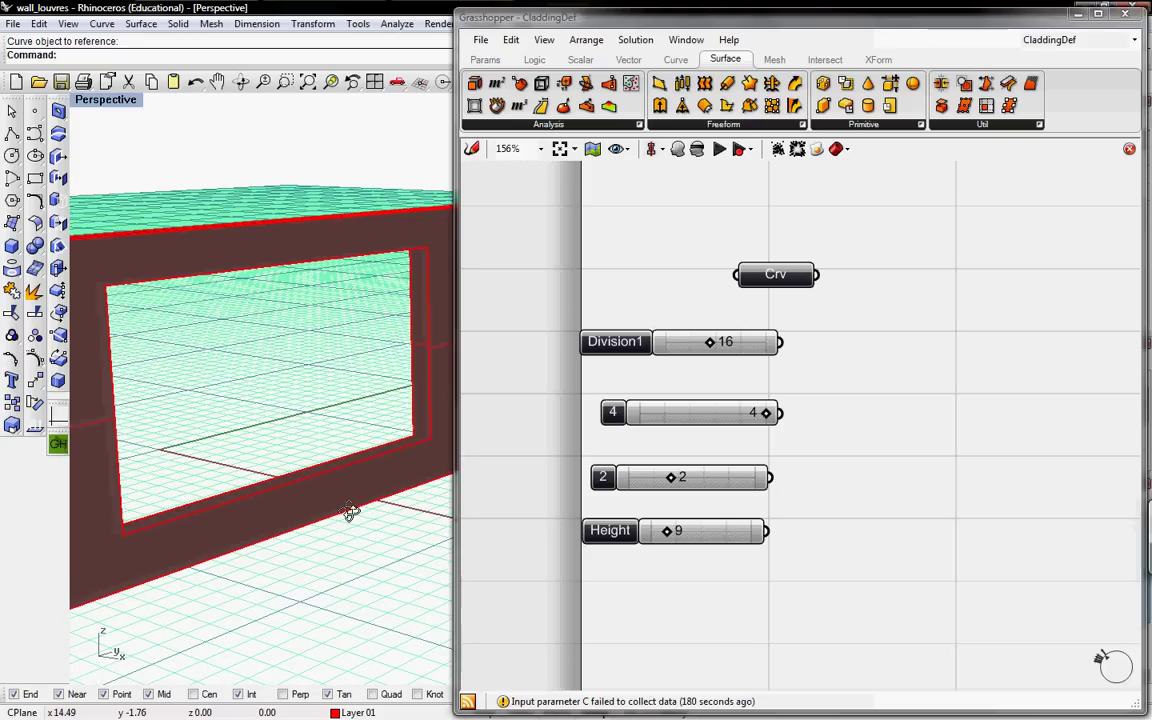
click(775, 278)
right_click(776, 278)
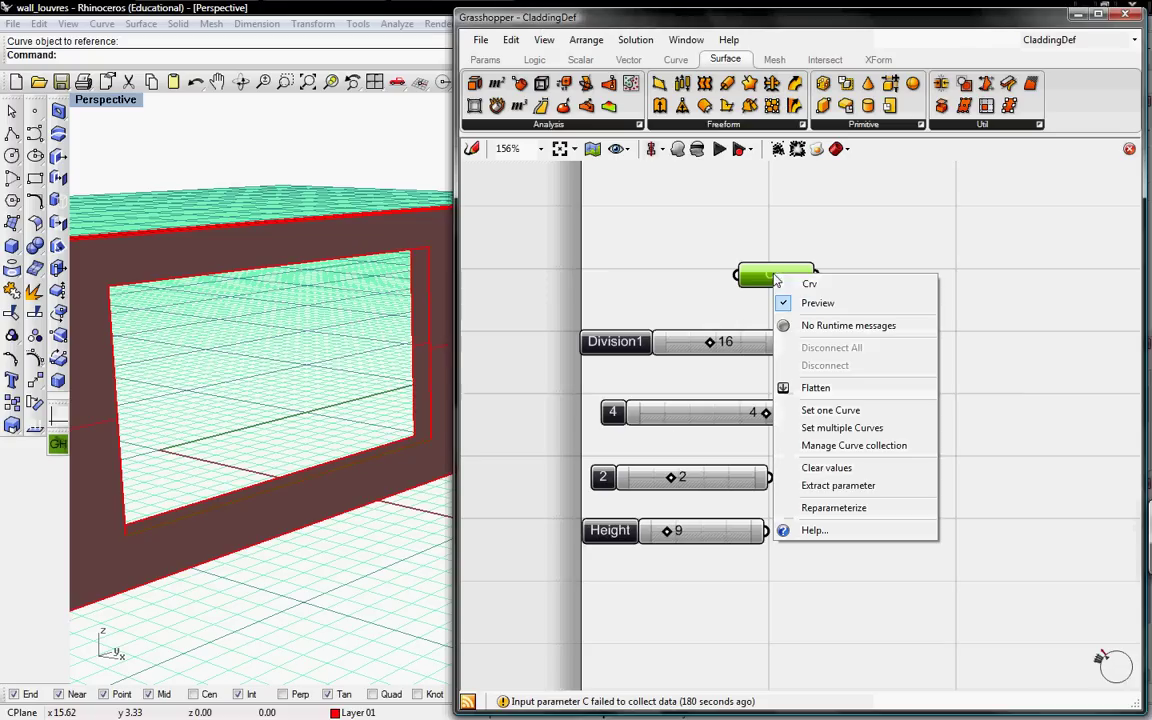
click(830, 406)
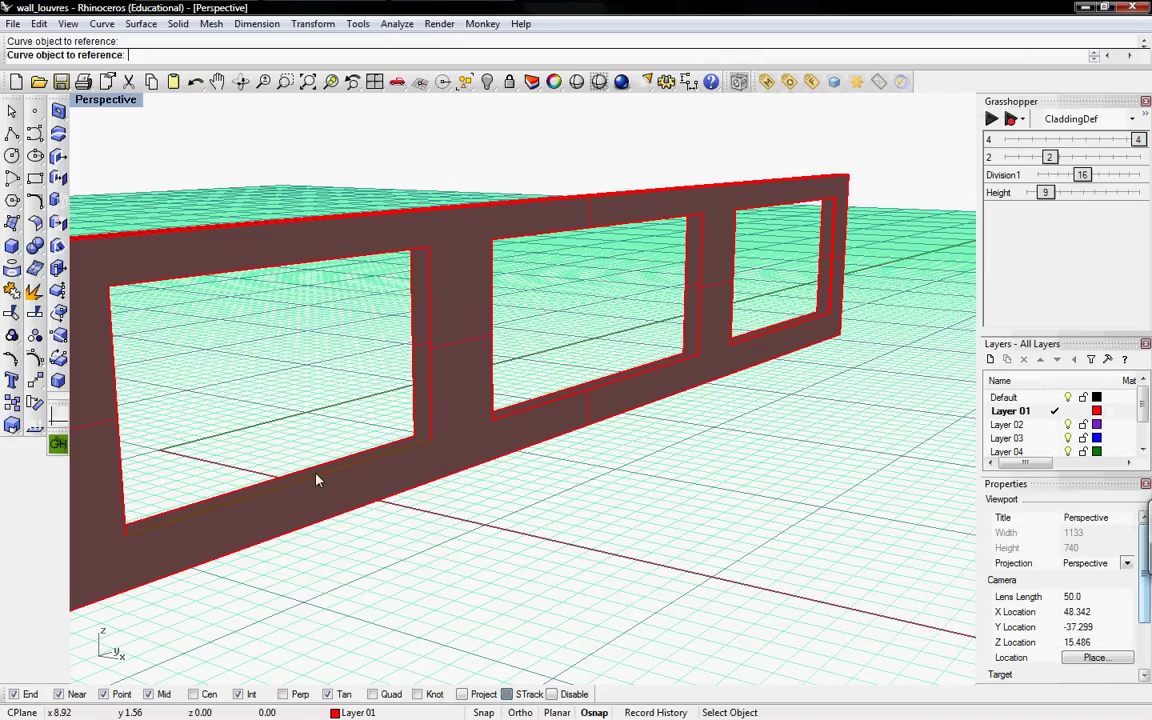
click(320, 474)
click(358, 515)
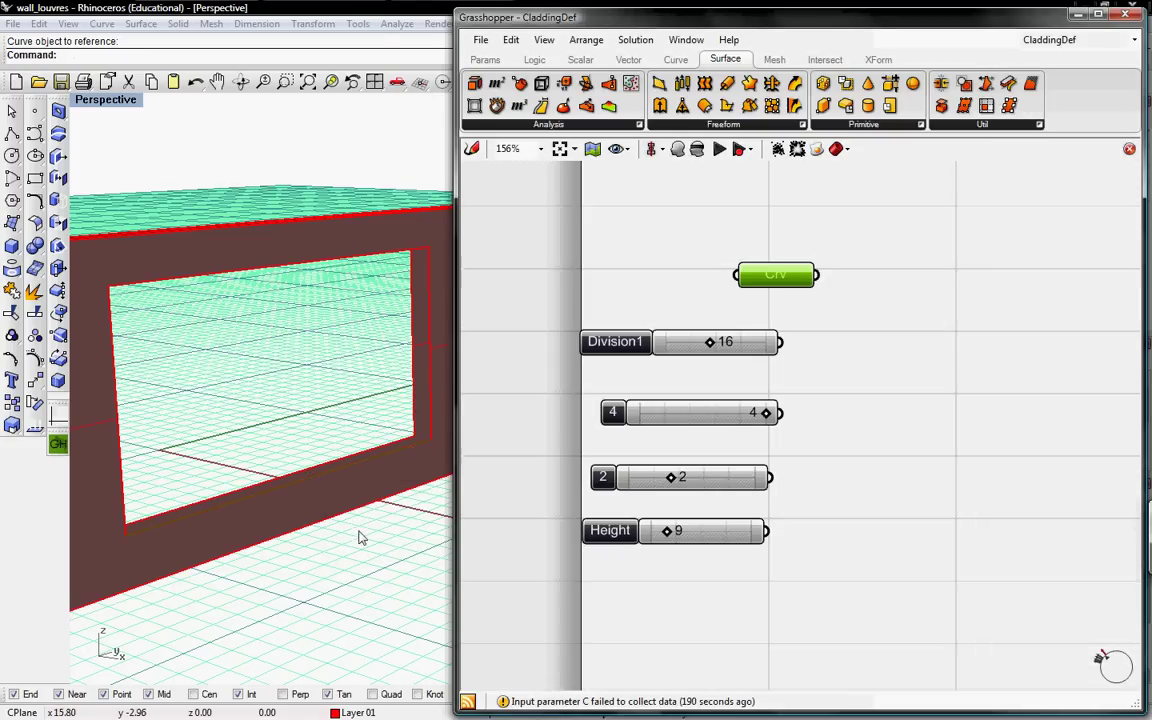
Step: Shift the Division1 slider slightly down and the 2 slider slightly up, and set Division1 to 17
drag(667, 346, 662, 358)
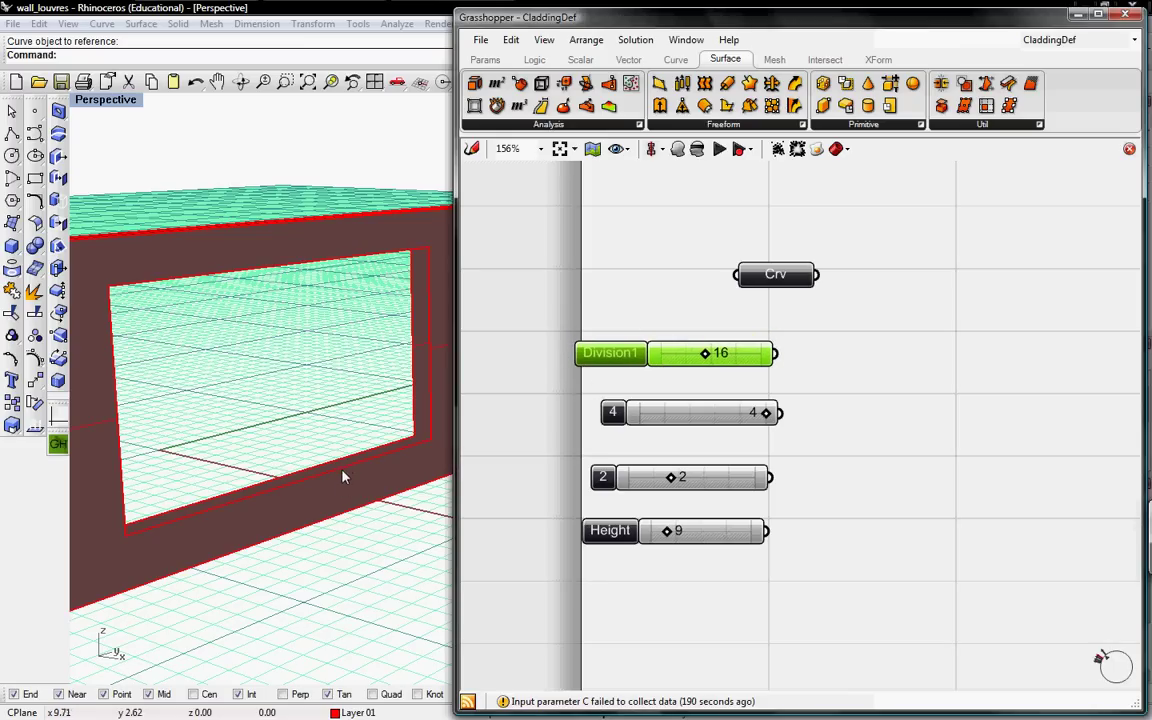
click(833, 373)
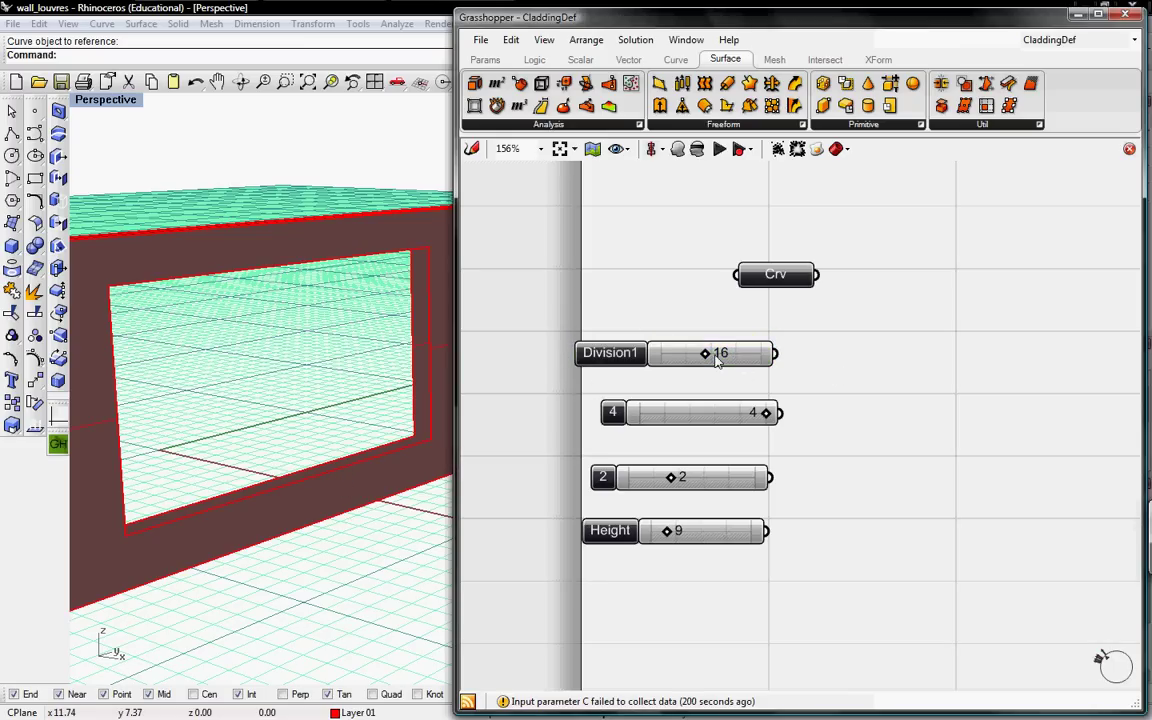
mouse_move(705, 354)
mouse_down()
mouse_move(663, 355)
mouse_move(768, 355)
mouse_move(709, 355)
mouse_up()
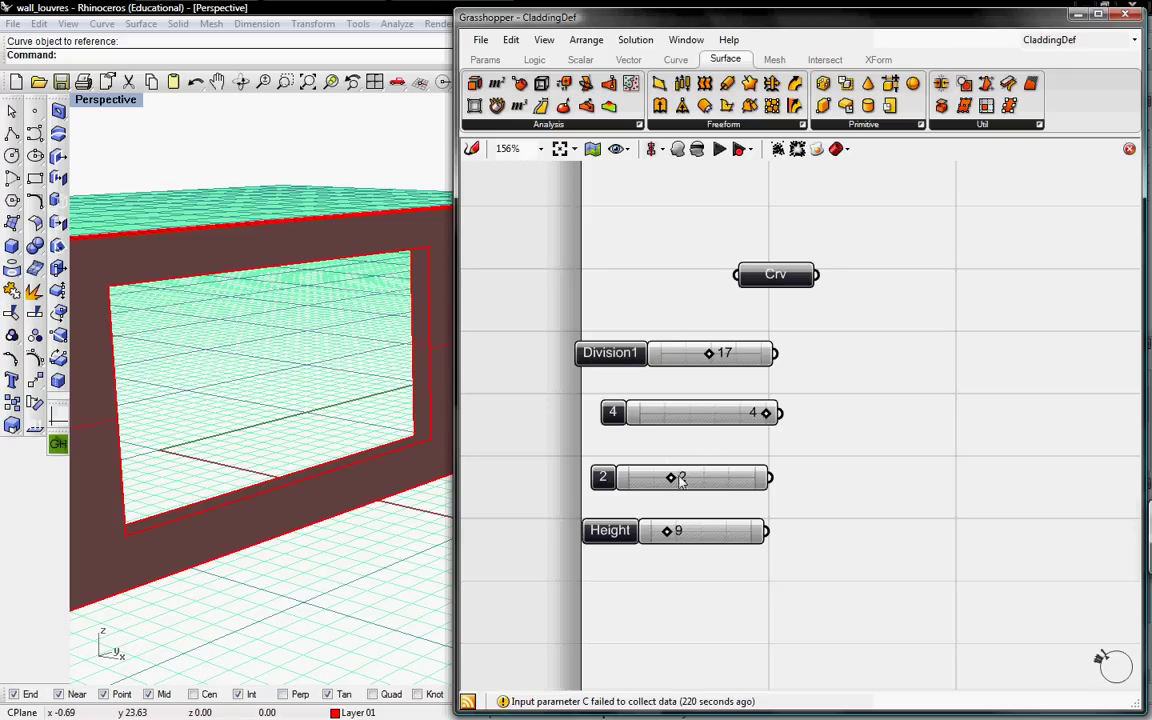
drag(702, 481, 700, 474)
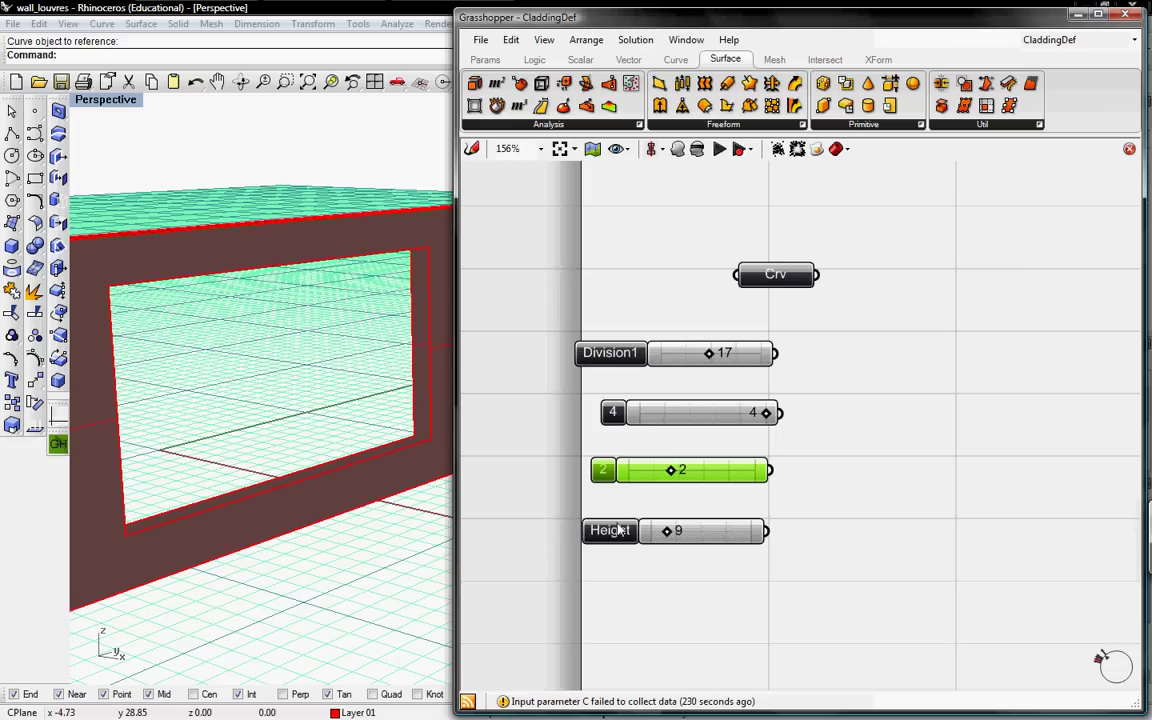
Step: Add a Divide component beside the sliders, wiring the Crv parameter to its C input and the Division1 slider to its N input
right_drag(898, 380, 799, 360)
click(676, 60)
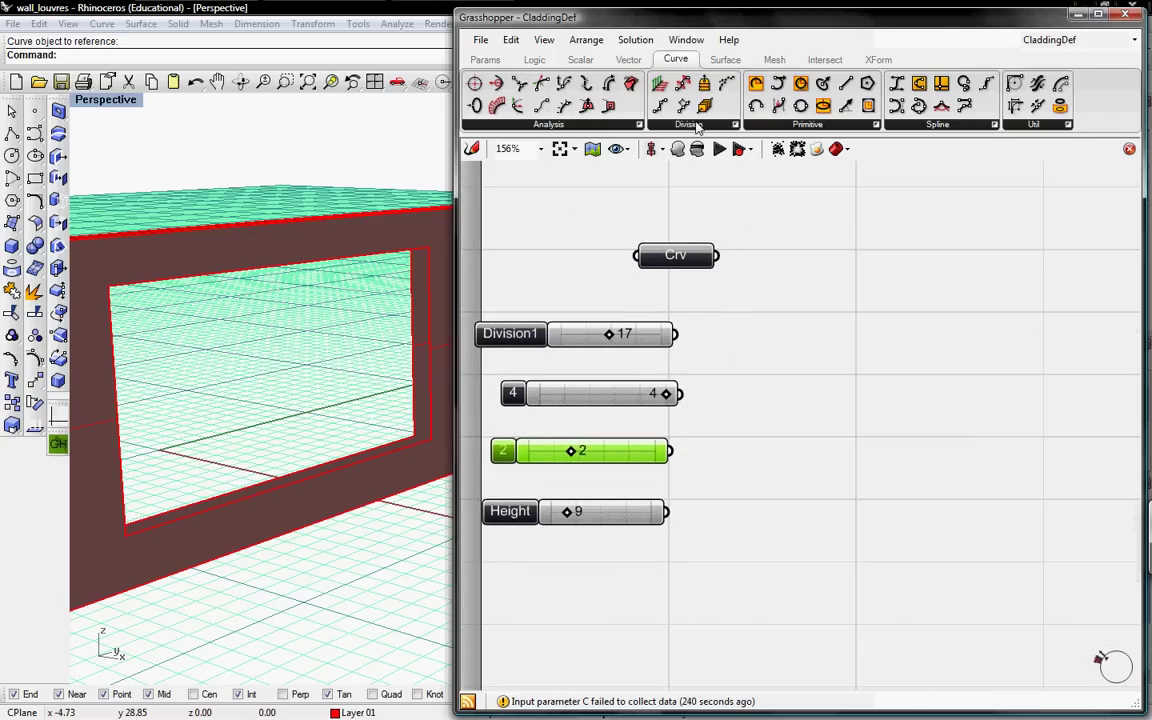
click(697, 125)
click(720, 174)
click(835, 345)
drag(794, 318, 717, 256)
drag(826, 340, 829, 318)
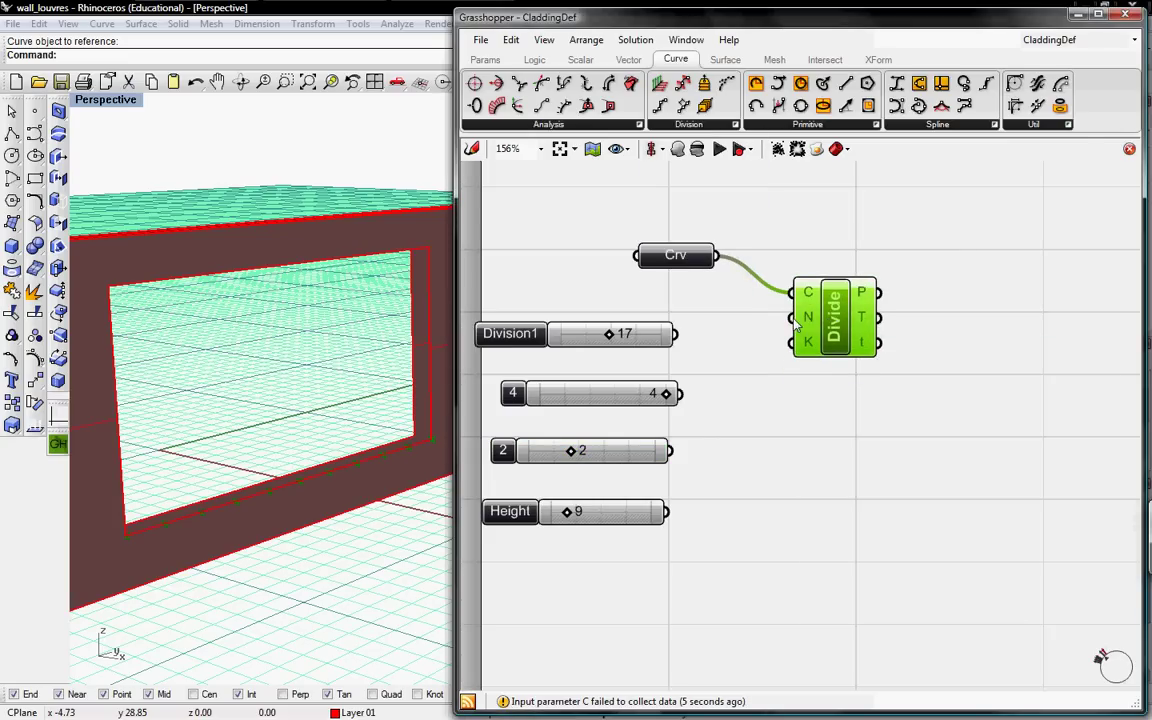
drag(792, 317, 640, 335)
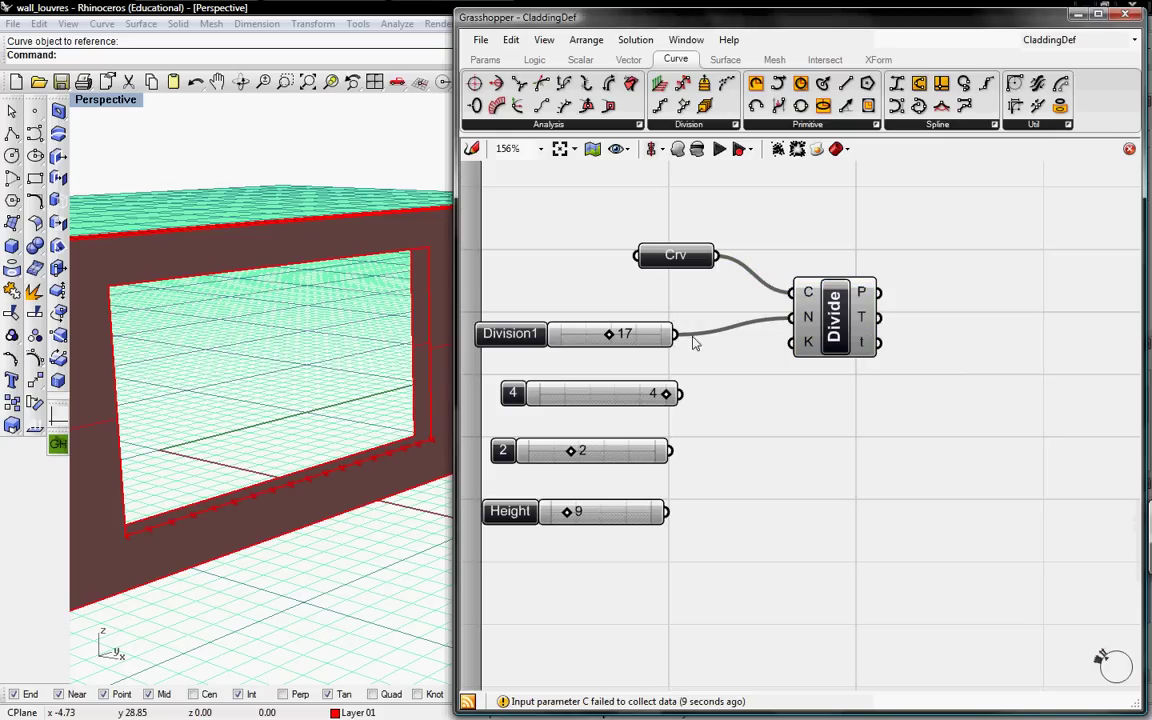
Step: Set the Division1 slider to 14 and move the Divide component closer to the sliders
click(835, 321)
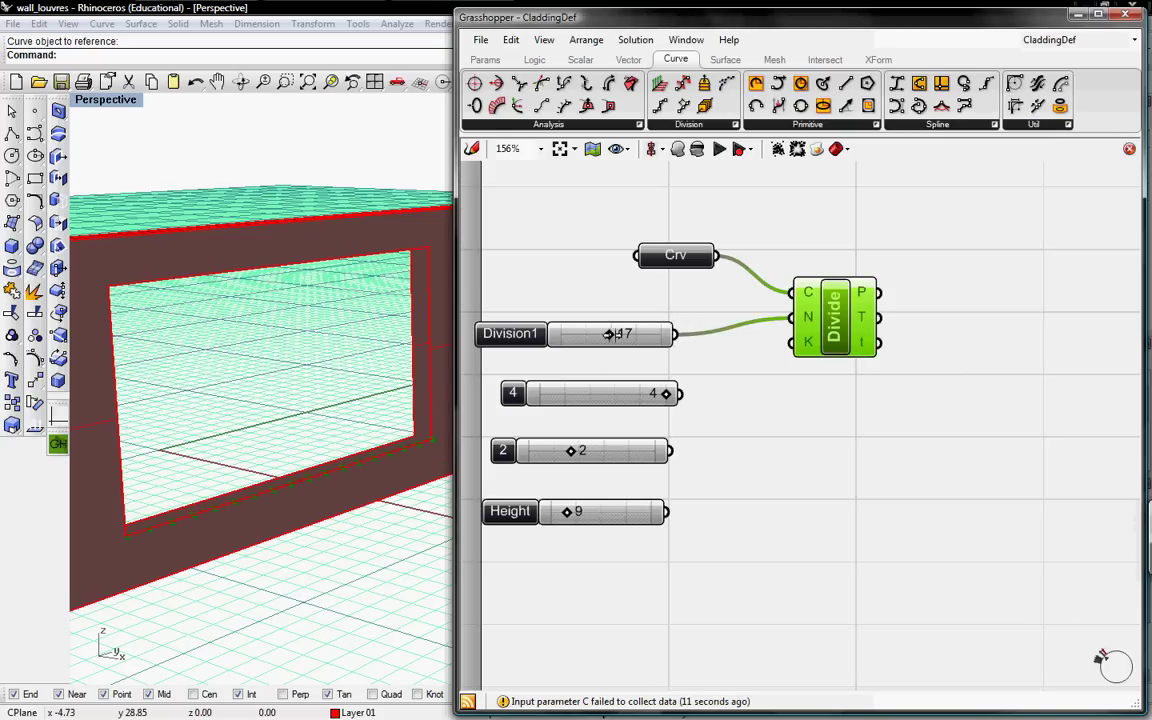
mouse_move(608, 334)
mouse_down()
mouse_move(588, 334)
mouse_move(600, 334)
mouse_up()
mouse_move(600, 334)
mouse_down()
mouse_move(612, 334)
mouse_move(597, 334)
mouse_up()
drag(852, 326, 794, 313)
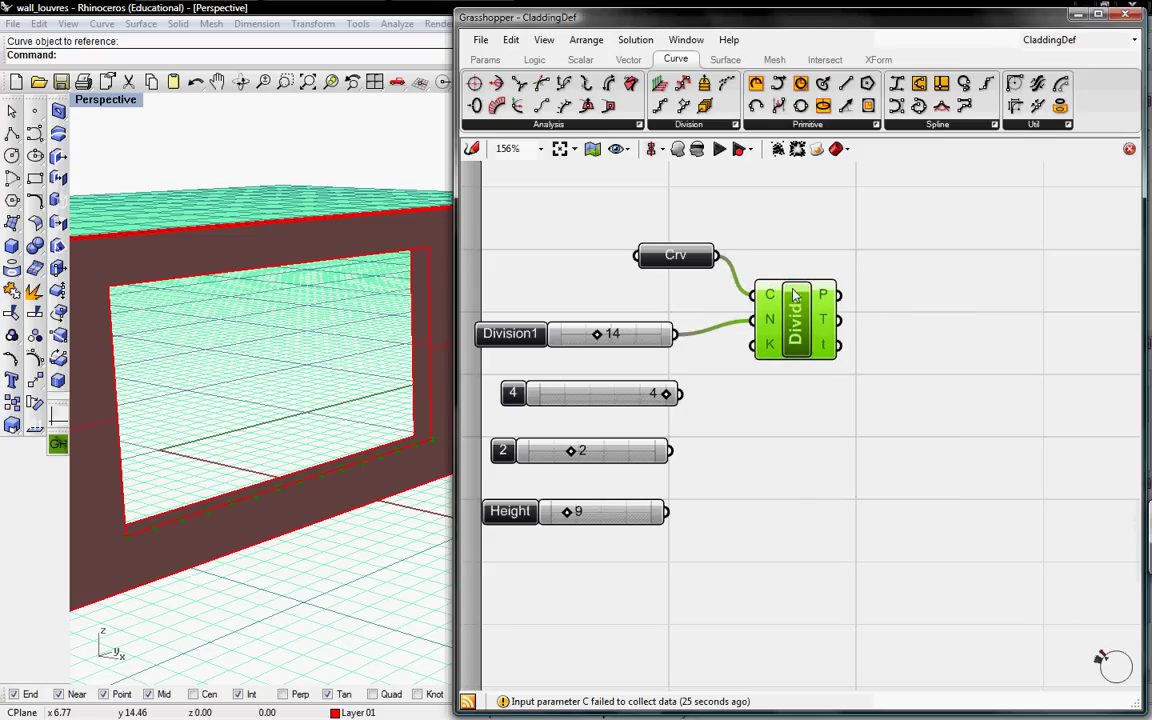
click(875, 349)
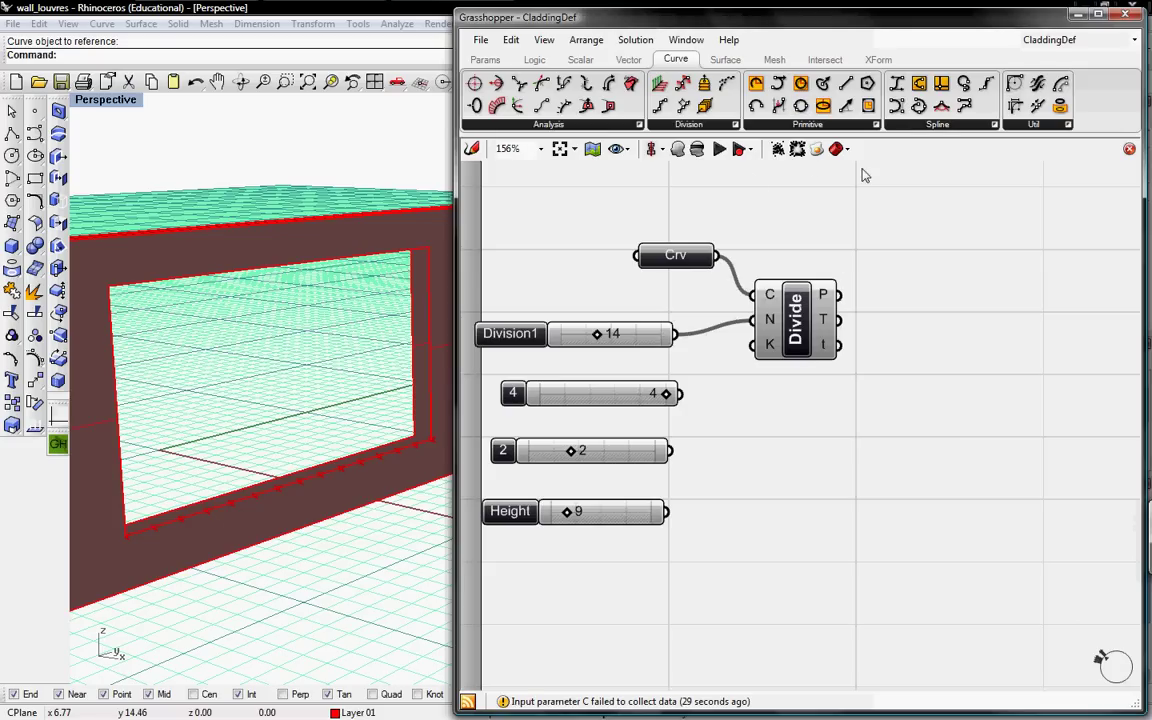
Step: Add an Interval Box component below the Divide component and connect the Divide's P output to its B input
scroll(649, 60, down, 1)
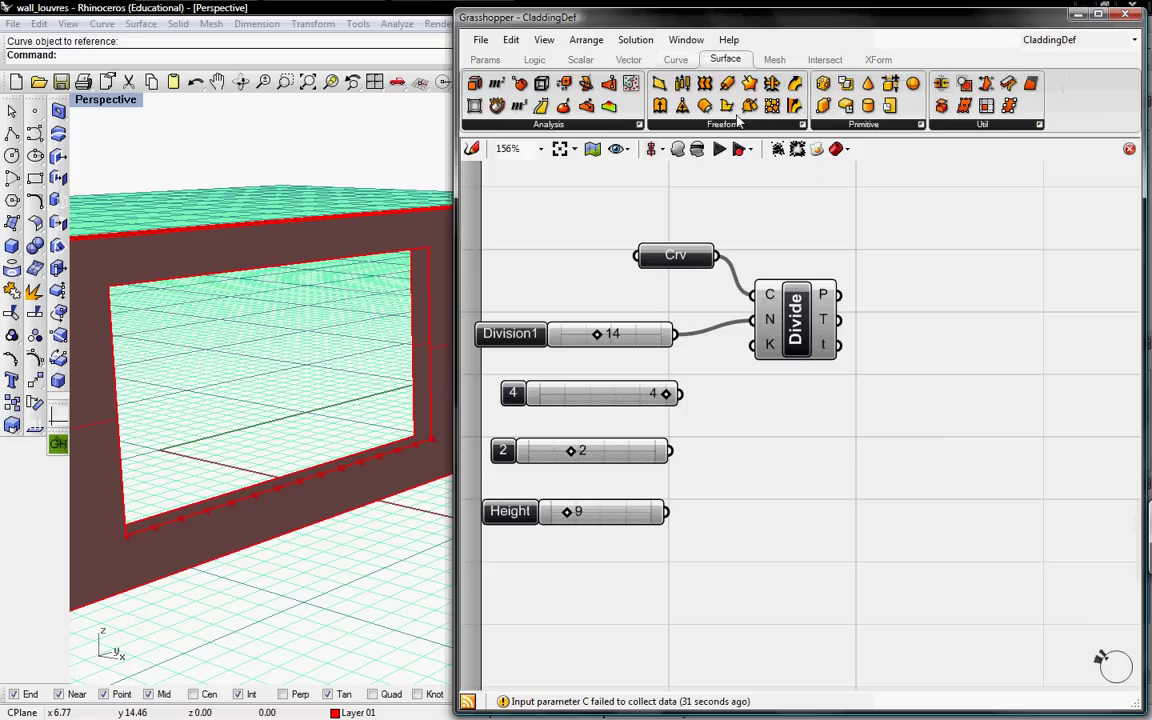
click(830, 122)
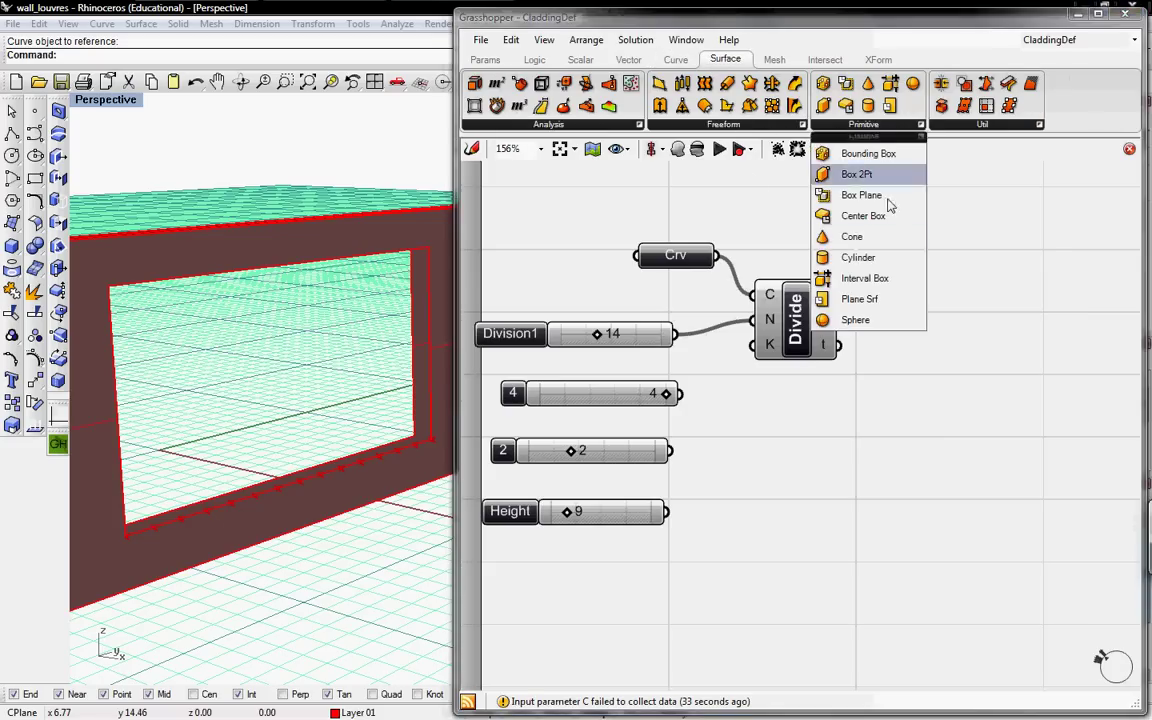
drag(866, 280, 912, 428)
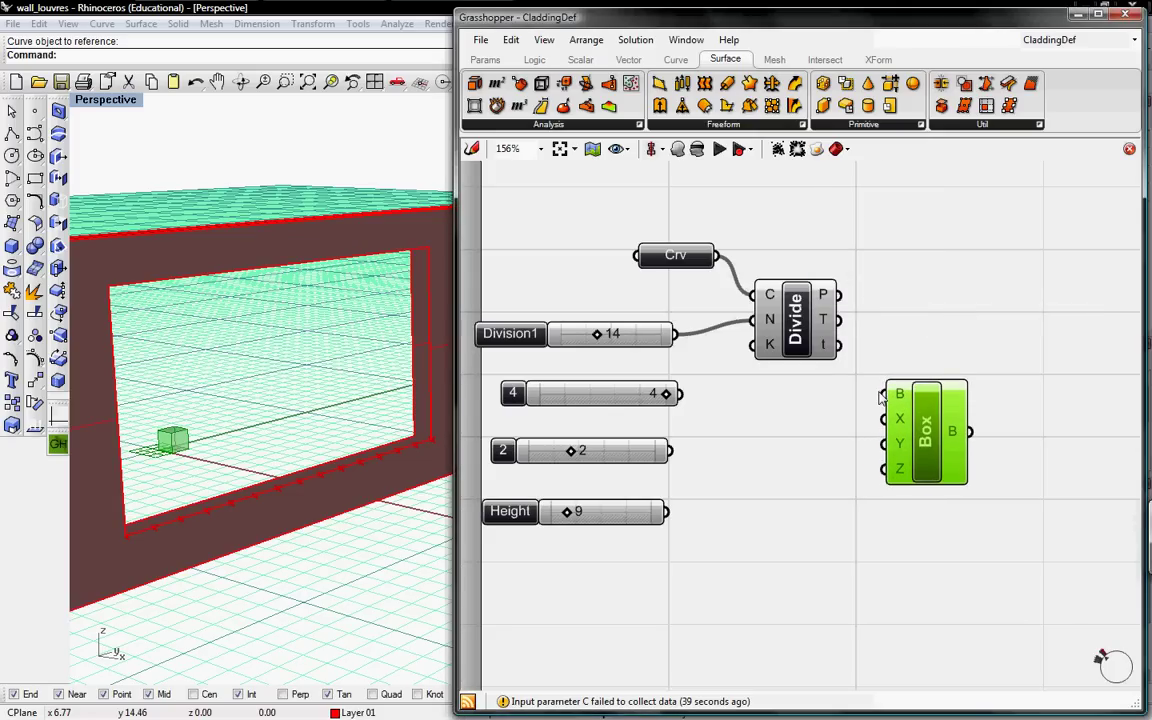
drag(885, 395, 839, 294)
mouse_move(899, 398)
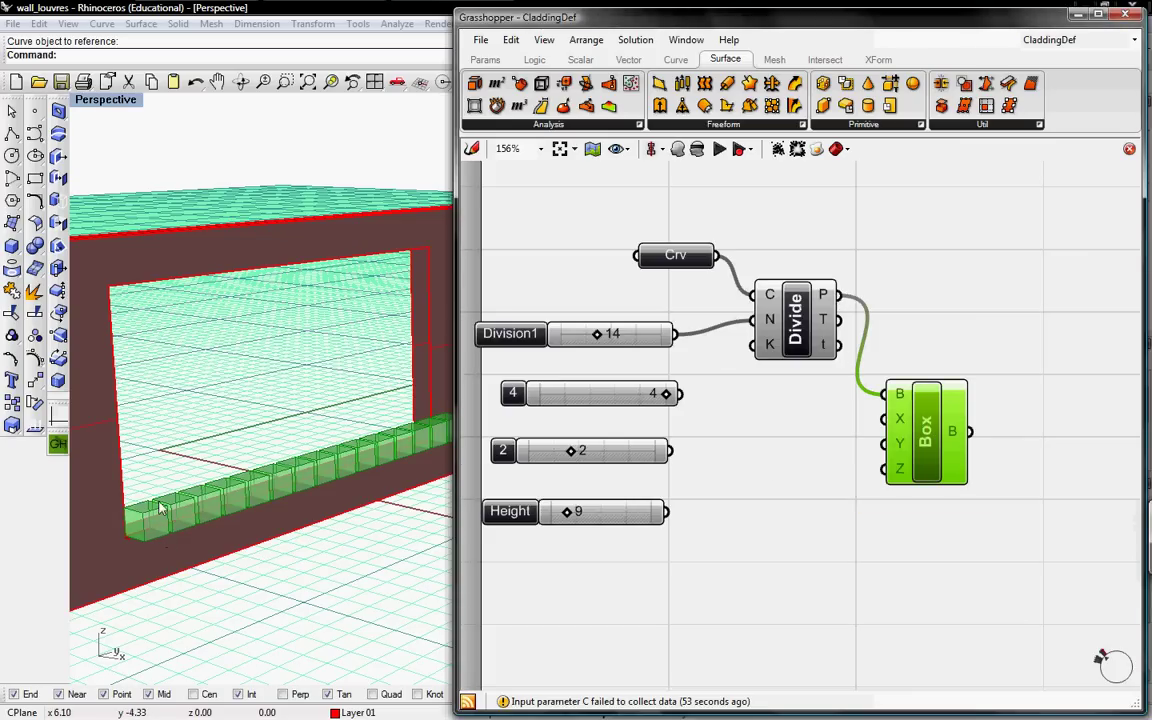
click(843, 441)
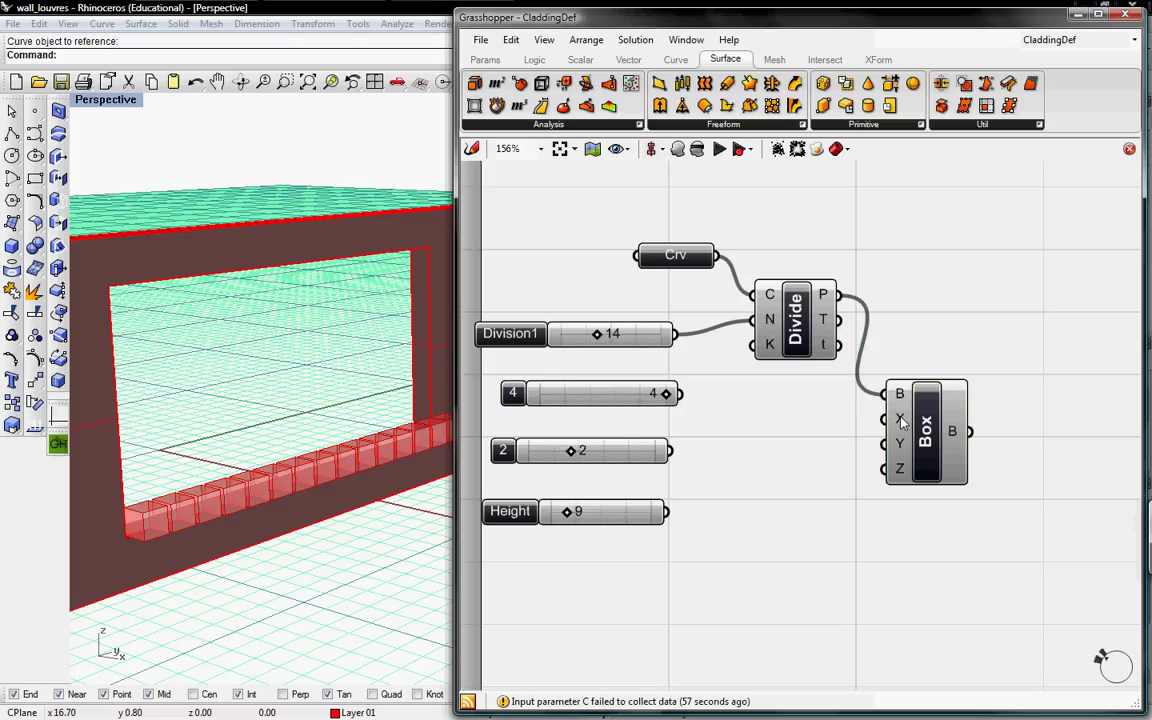
mouse_move(900, 421)
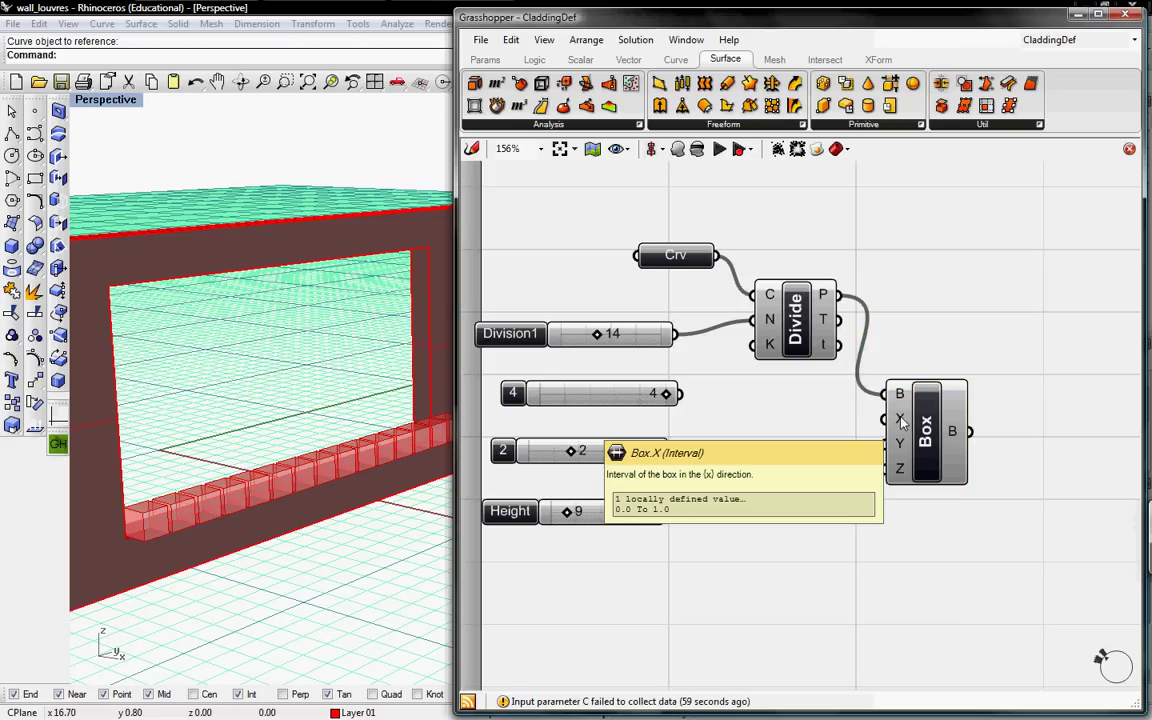
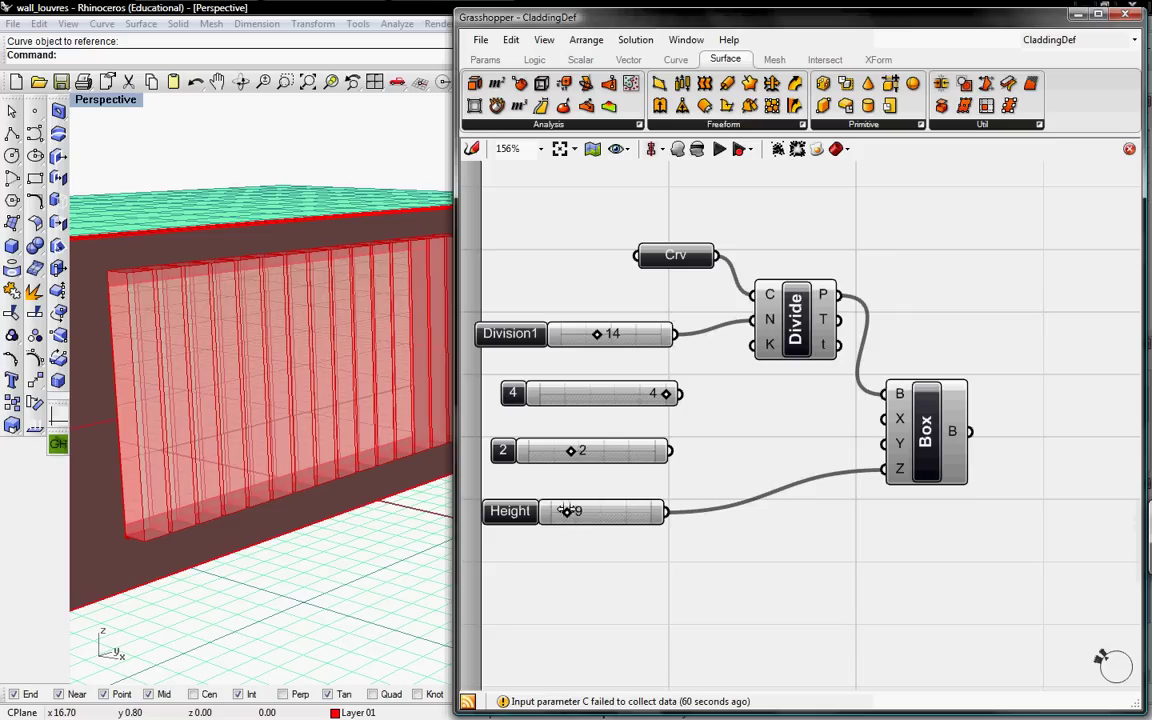
Step: Keep the Height slider at 9 and wire the 4 slider to the Box's X input and the 2 slider to its Y input
mouse_move(567, 512)
mouse_down()
mouse_move(553, 512)
mouse_move(607, 513)
mouse_move(567, 512)
mouse_up()
drag(682, 395, 884, 419)
drag(671, 452, 884, 444)
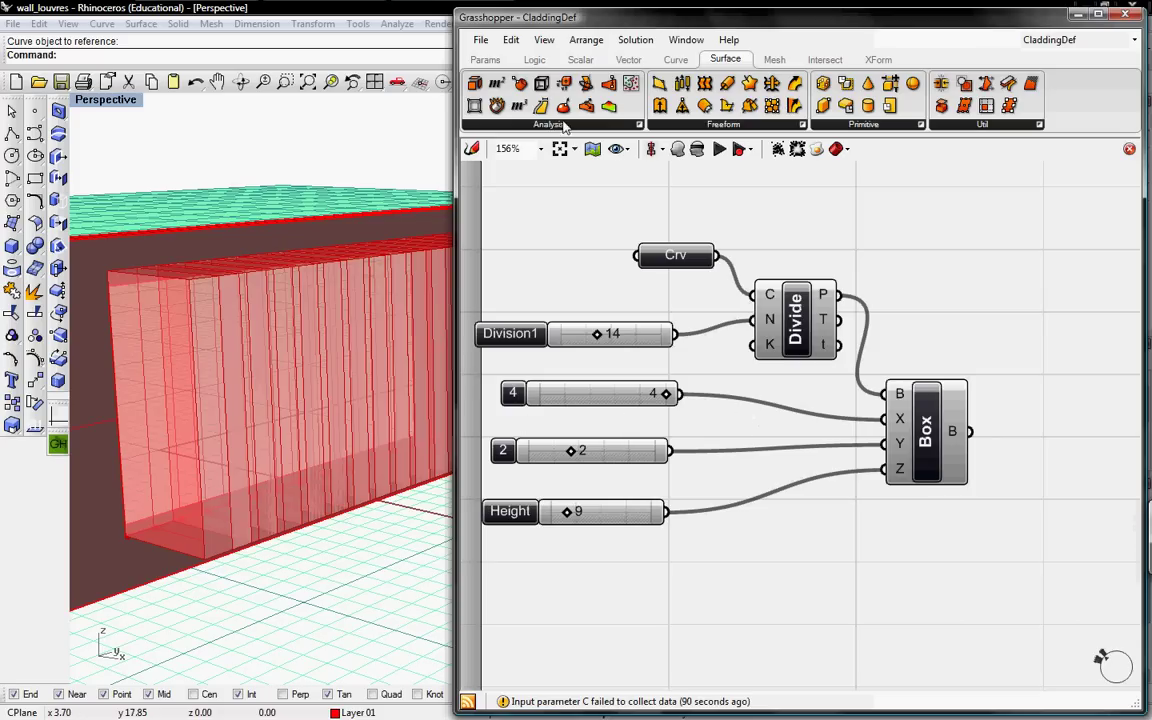
Step: Add a single-variable F(x) function between the 4 slider and the Box, with the expression x/12
click(578, 60)
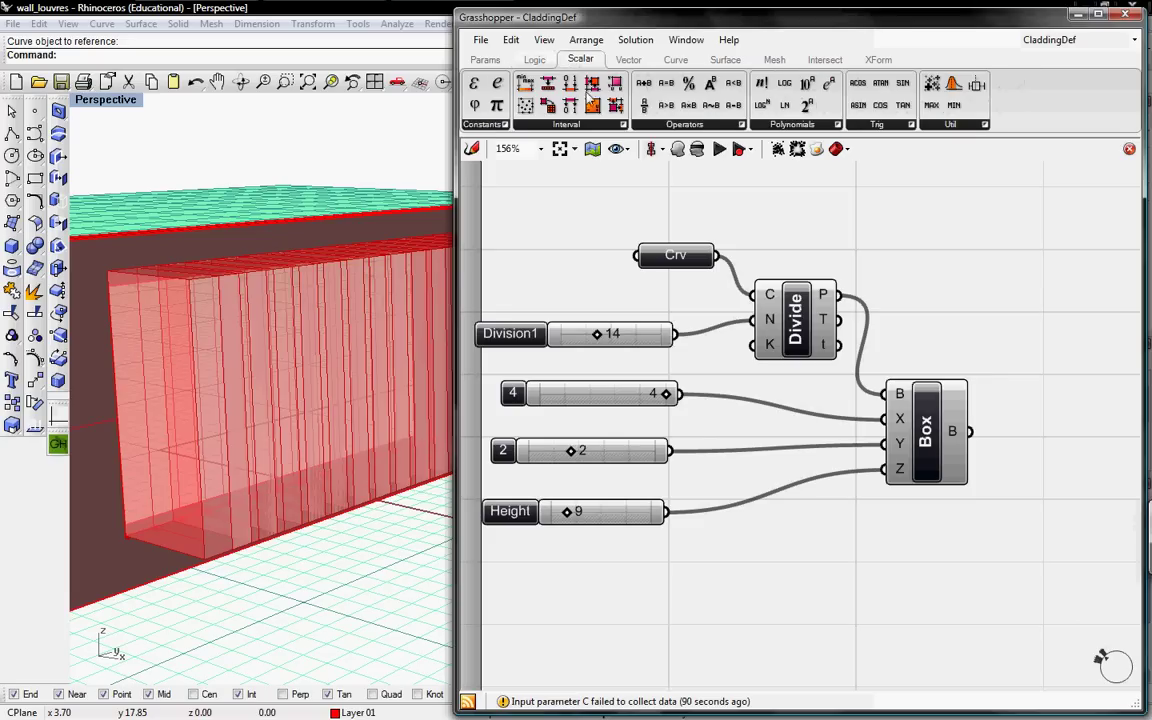
click(540, 60)
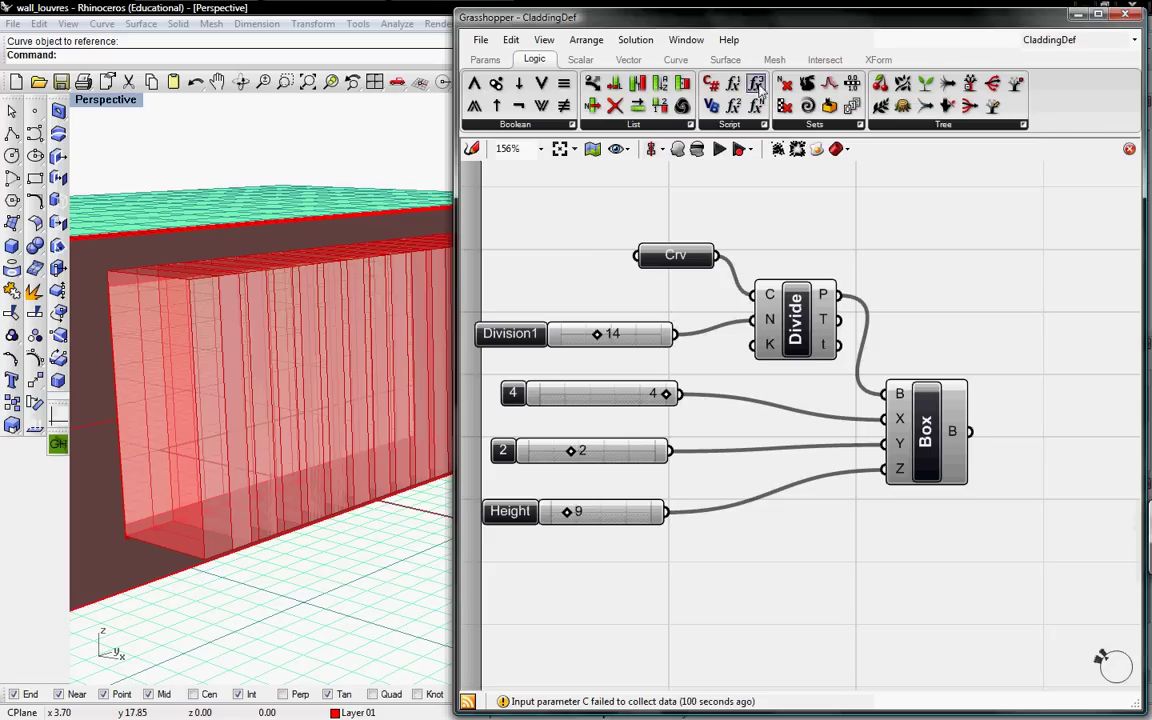
drag(661, 104, 768, 408)
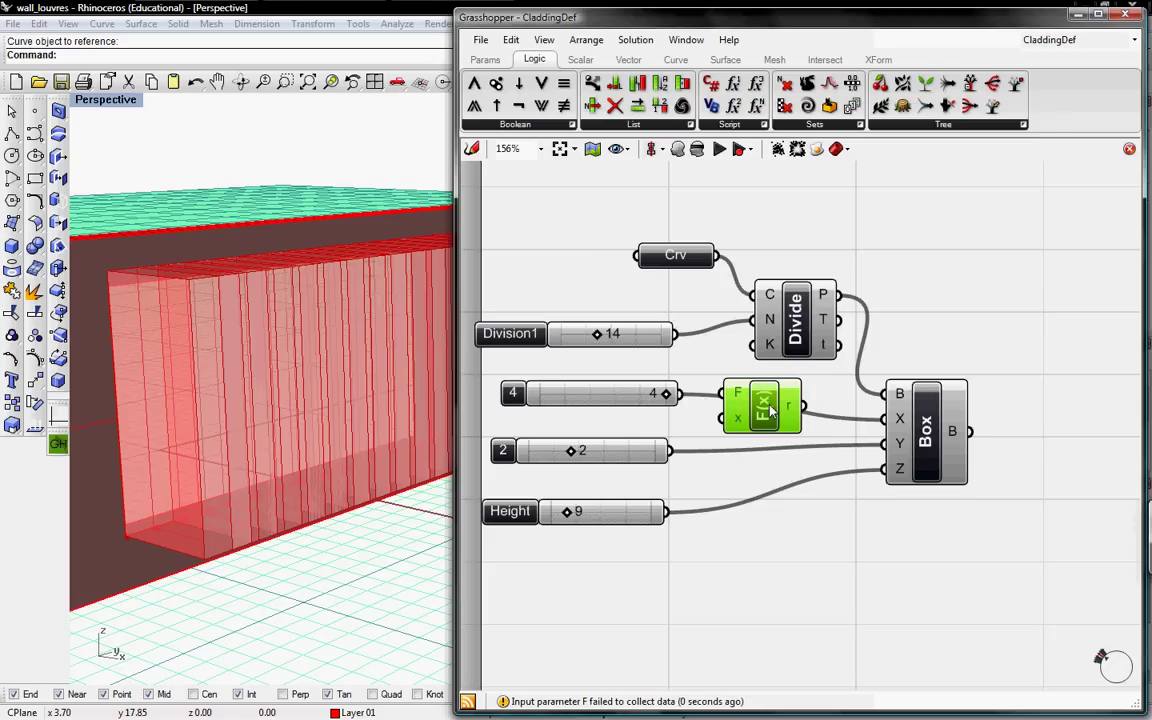
double_click(768, 408)
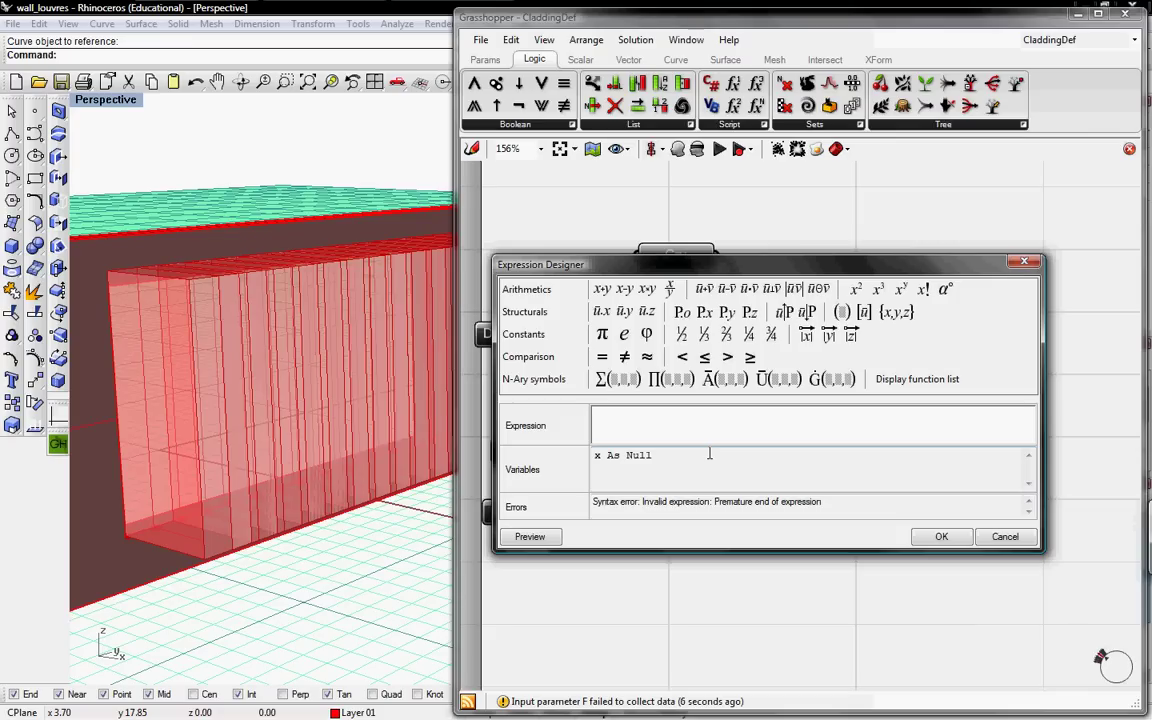
text(x/12)
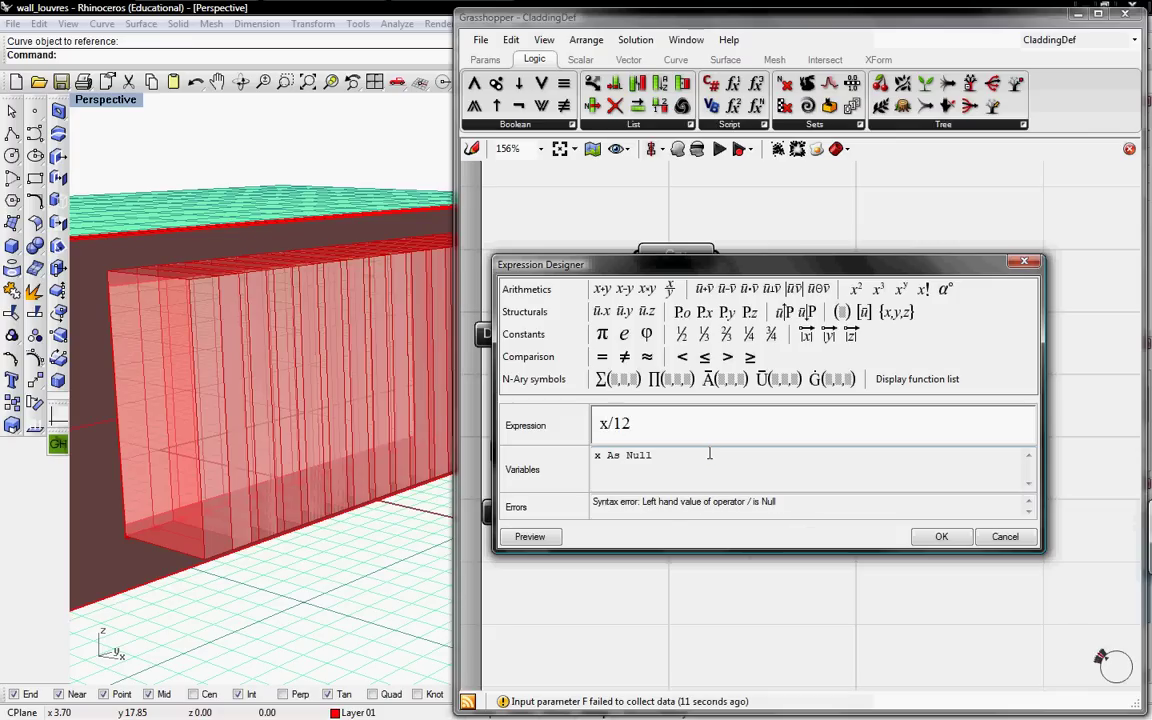
click(941, 536)
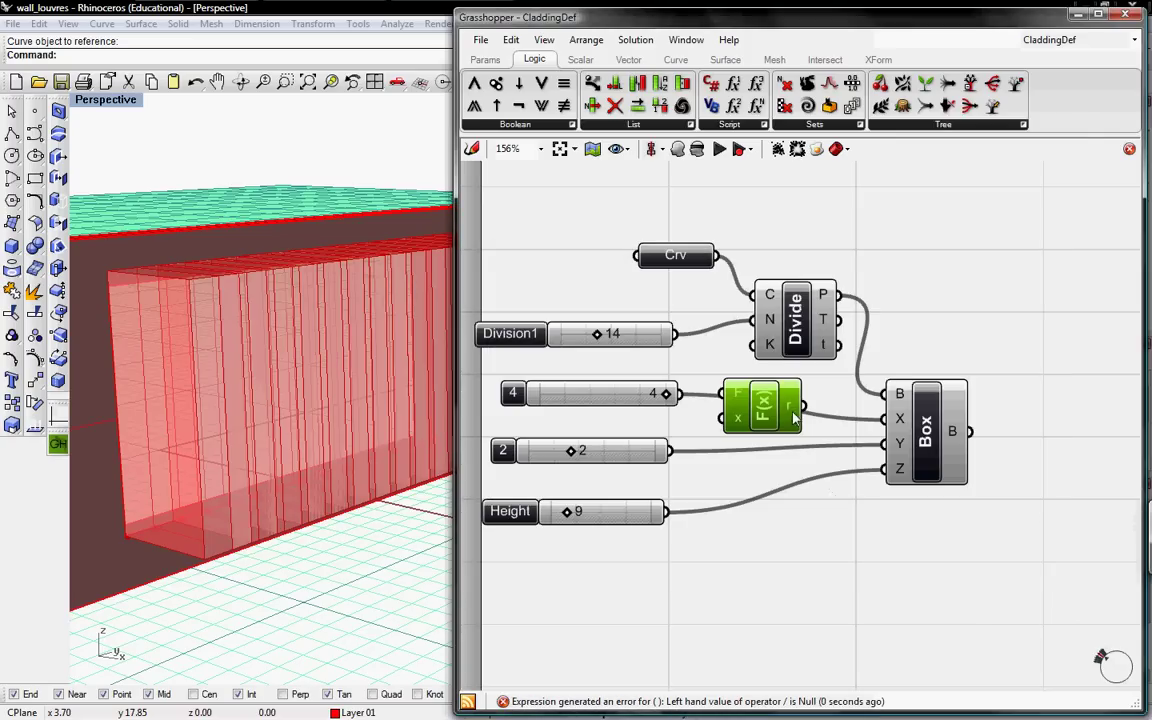
Step: Duplicate the x/12 function beside the 2 slider and route that slider through its x input into the Box's Y input
key(ctrl+c)
key(ctrl+v)
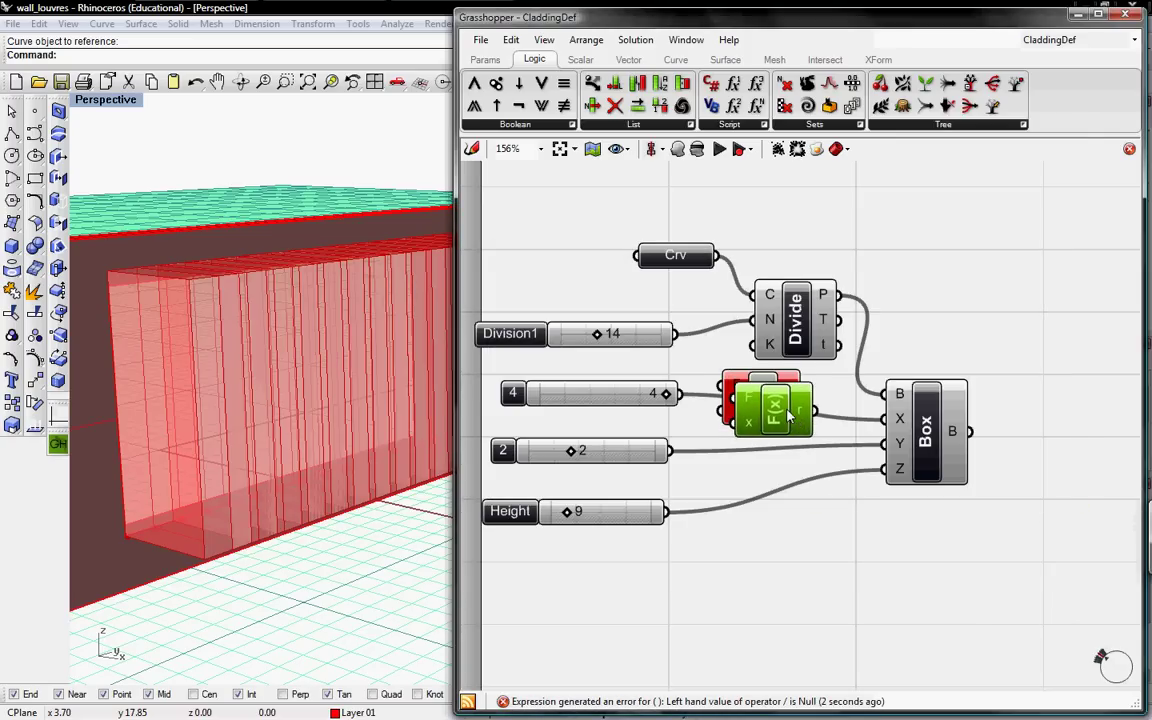
drag(785, 415, 781, 449)
drag(670, 451, 877, 443)
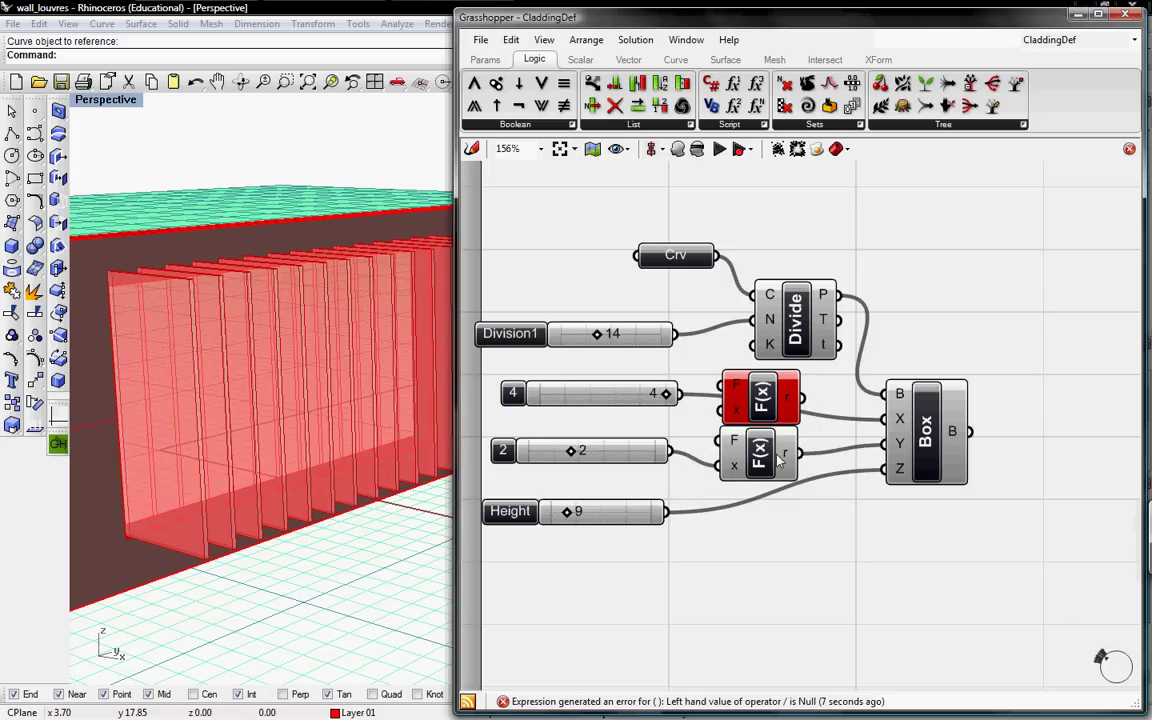
Step: Move the copied function closer to its slider and route the 4 slider through the first function's x input into the Box's X input
drag(780, 457, 770, 460)
drag(728, 411, 679, 393)
drag(805, 402, 800, 397)
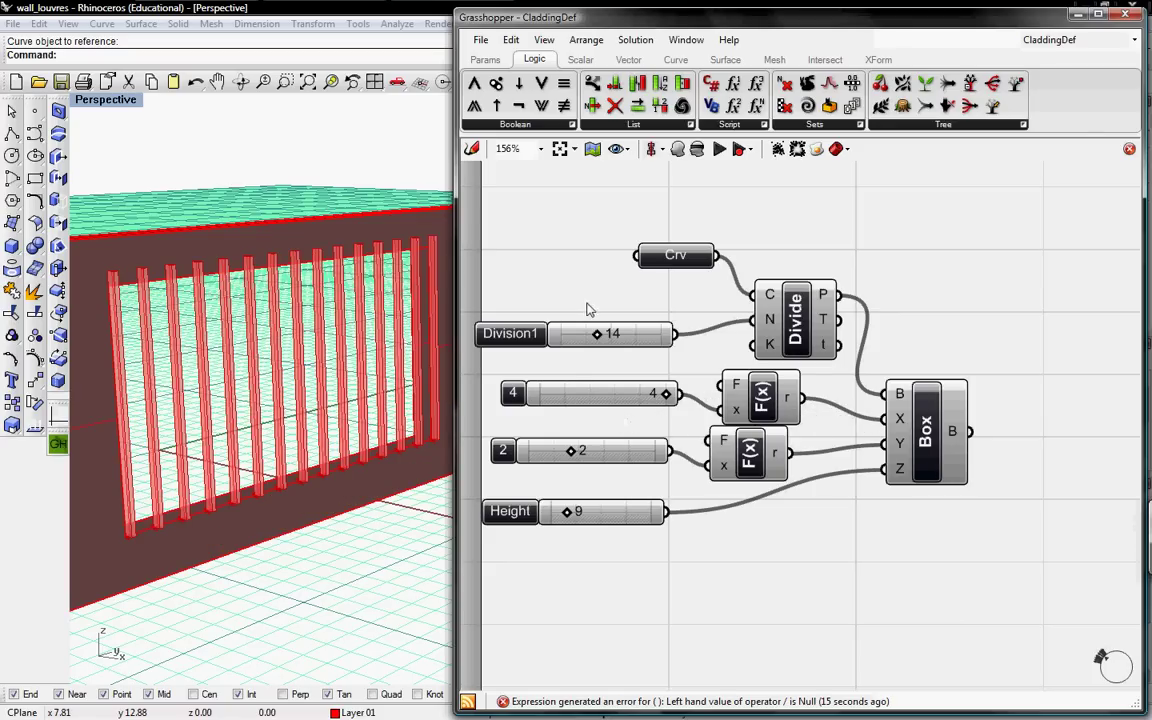
Step: Try out the Division1, 2 and 4 sliders, leaving the last two at their values and setting Division1 to 15
mouse_move(595, 333)
mouse_down()
mouse_move(621, 333)
mouse_move(558, 333)
mouse_move(614, 333)
mouse_move(595, 333)
mouse_up()
mouse_move(569, 450)
mouse_down()
mouse_move(514, 451)
mouse_move(658, 450)
mouse_move(572, 448)
mouse_up()
mouse_move(655, 393)
mouse_down()
mouse_move(590, 391)
mouse_move(645, 386)
mouse_up()
mouse_move(597, 333)
mouse_down()
mouse_move(580, 333)
mouse_move(601, 333)
mouse_up()
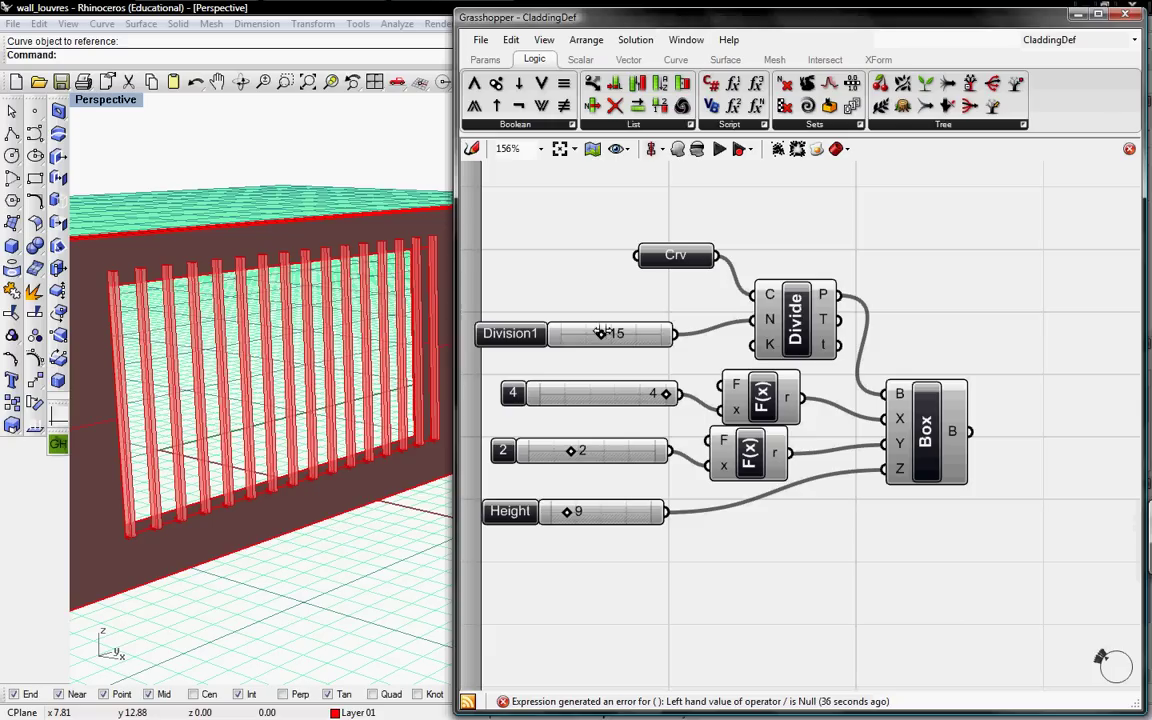
Step: Duplicate the complete louvre definition, from the Crv parameter and sliders to the Box, into the empty canvas beside the original
scroll(648, 303, down, 5)
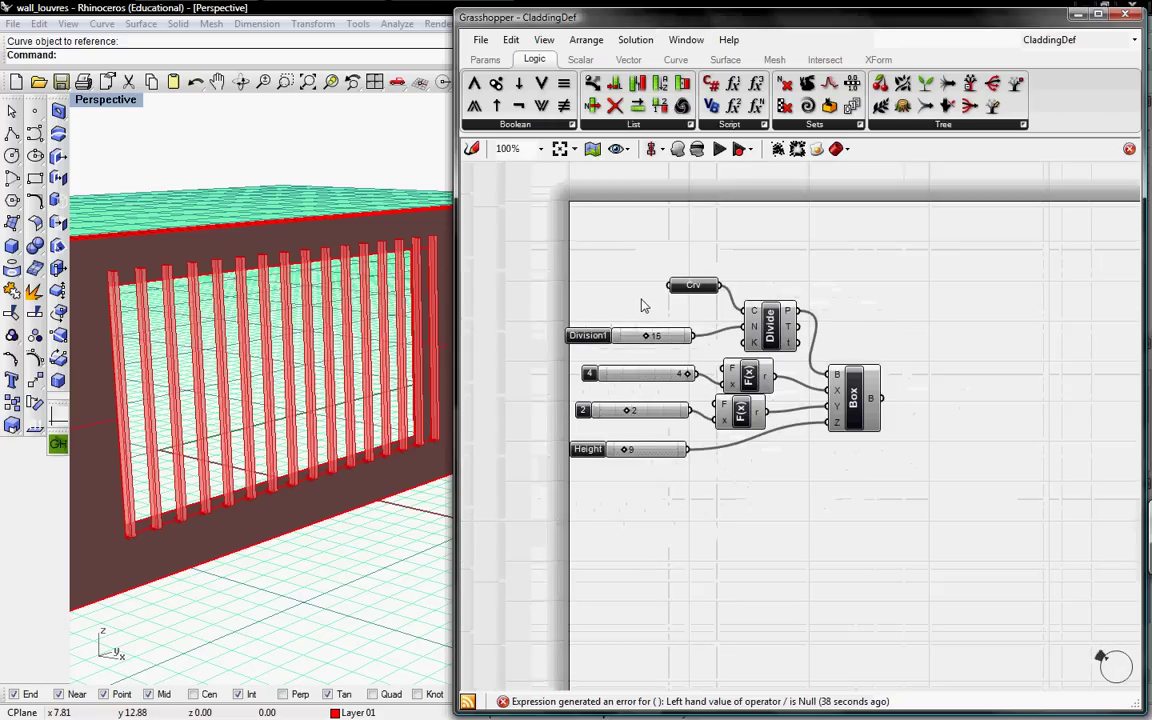
scroll(367, 308, down, 3)
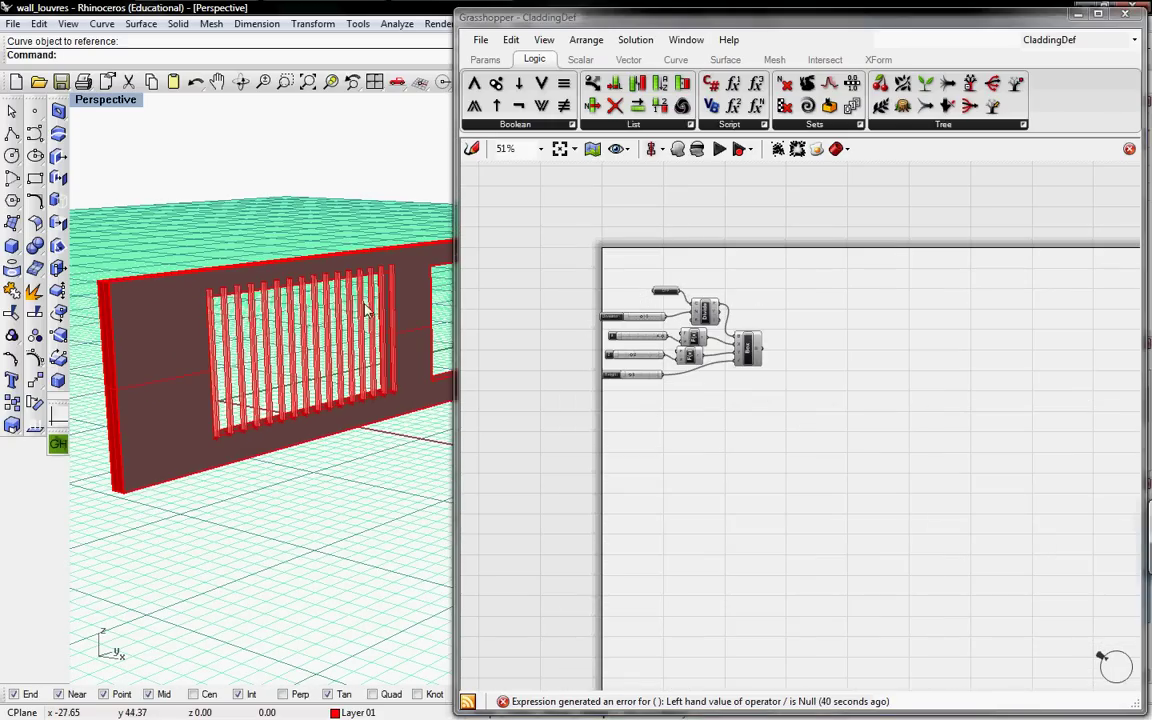
scroll(303, 321, down, 4)
right_drag(303, 327, 356, 354)
scroll(357, 354, up, 5)
scroll(340, 295, down, 1)
shift+right_drag(363, 300, 350, 300)
drag(823, 430, 605, 268)
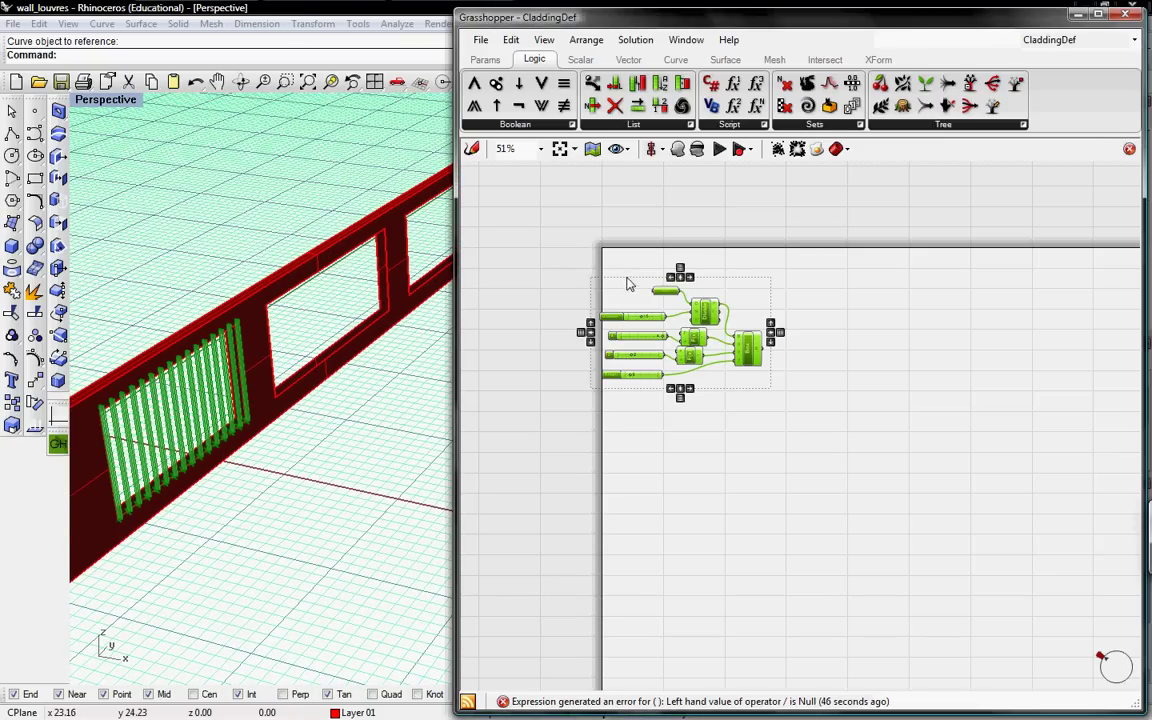
alt+drag(678, 334, 920, 345)
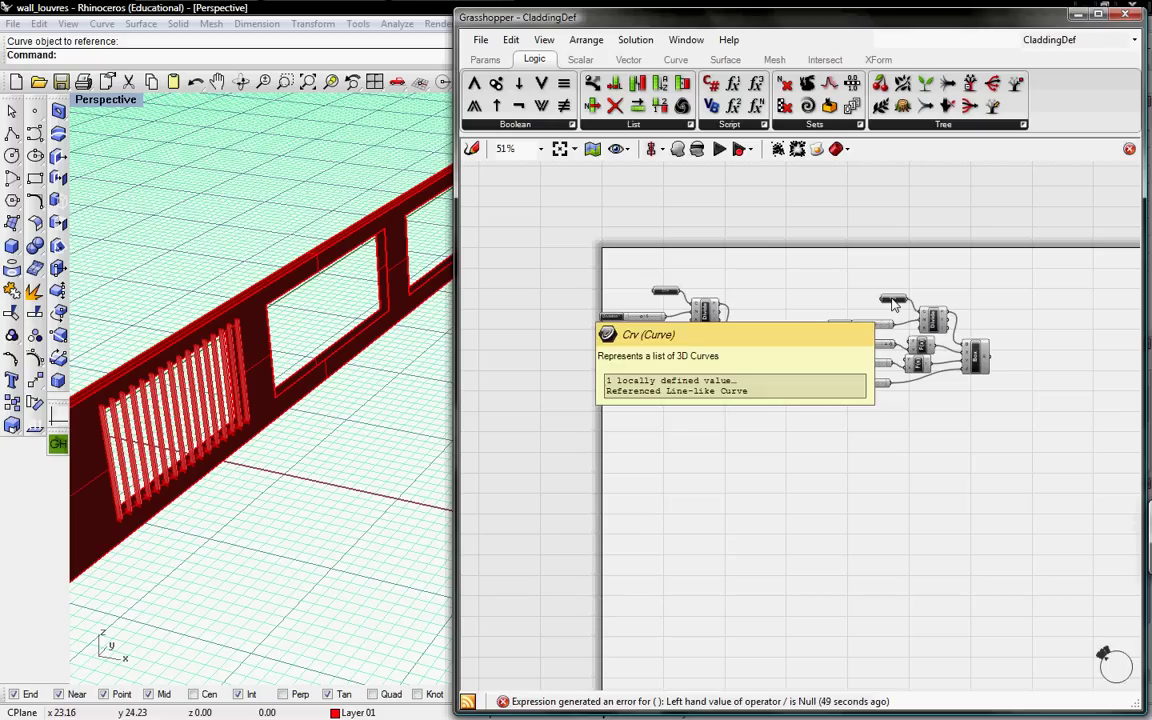
Step: Reference the lower edge curve of the middle wall opening in the copied Crv parameter and set the copied Division1 slider to 26
right_click(893, 300)
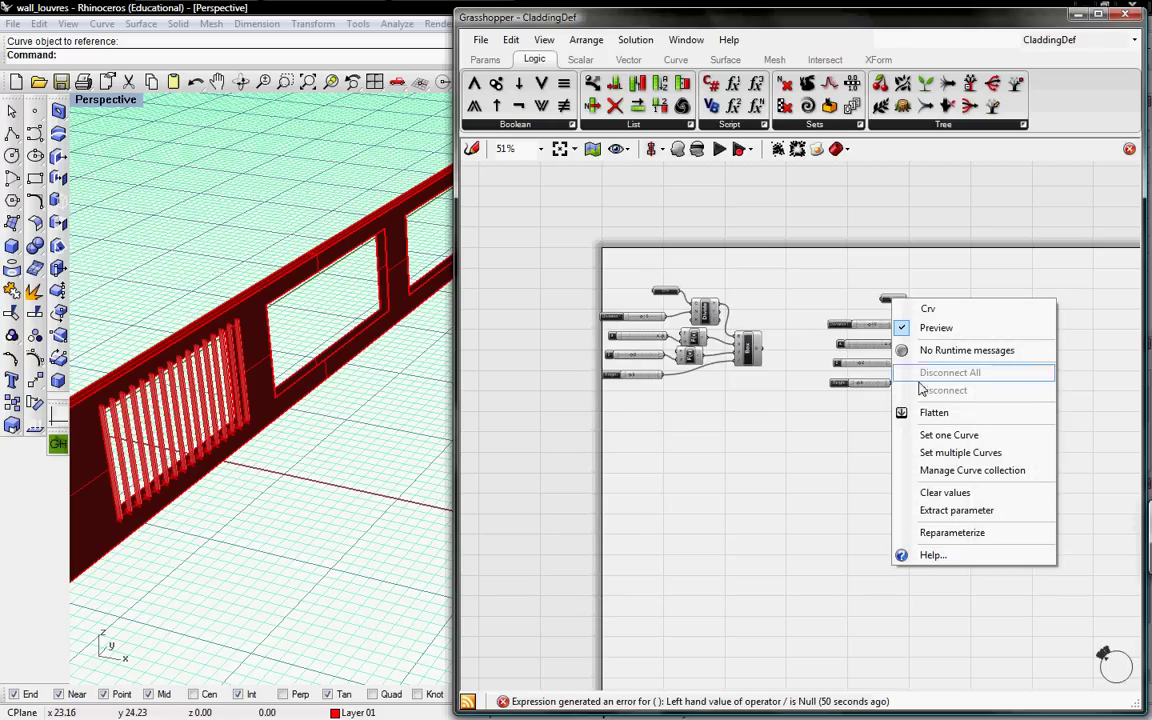
click(928, 436)
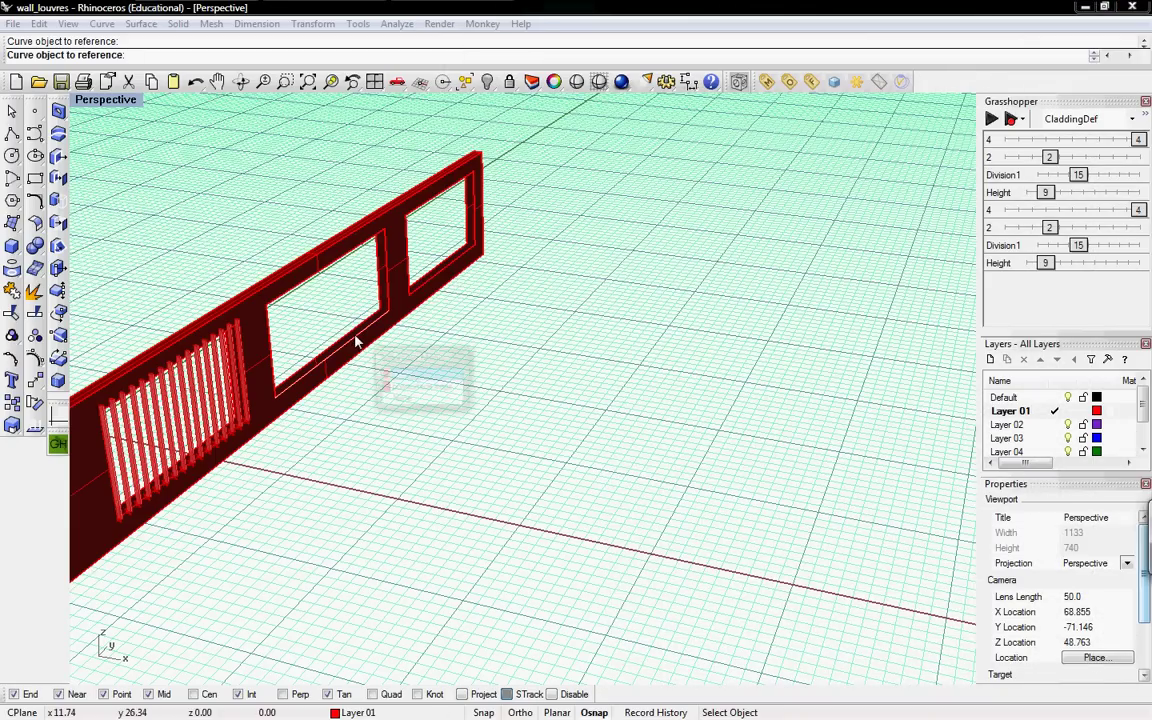
click(397, 376)
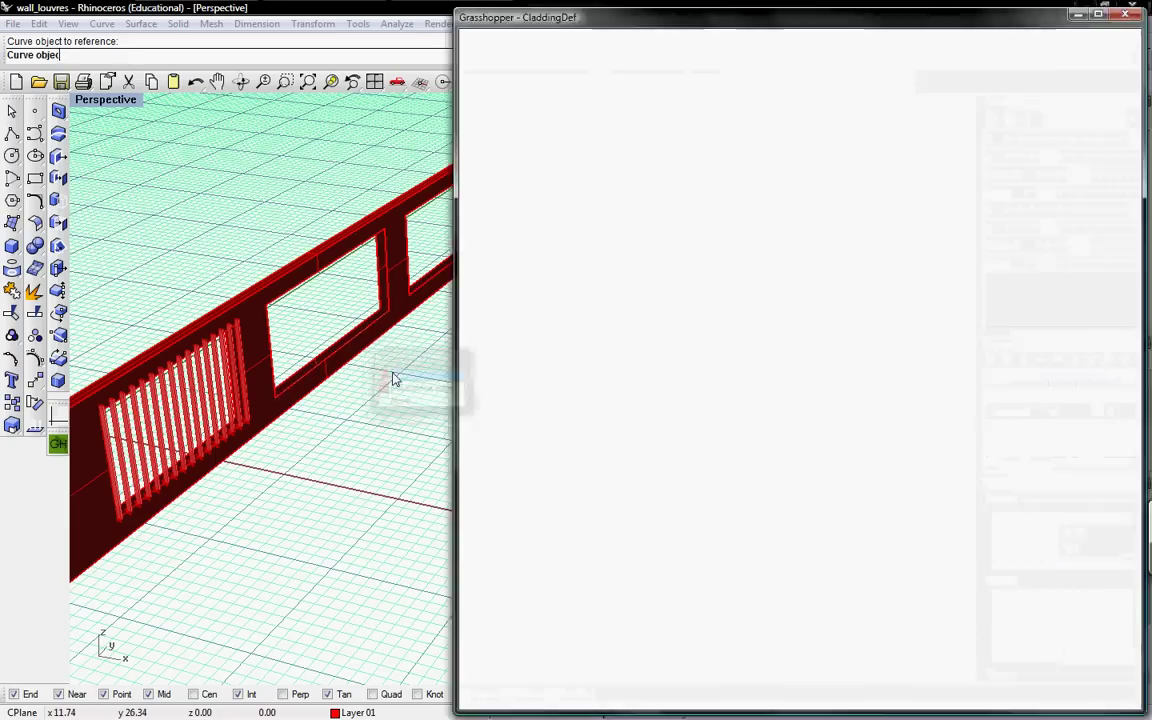
scroll(325, 311, up, 5)
scroll(342, 317, up, 3)
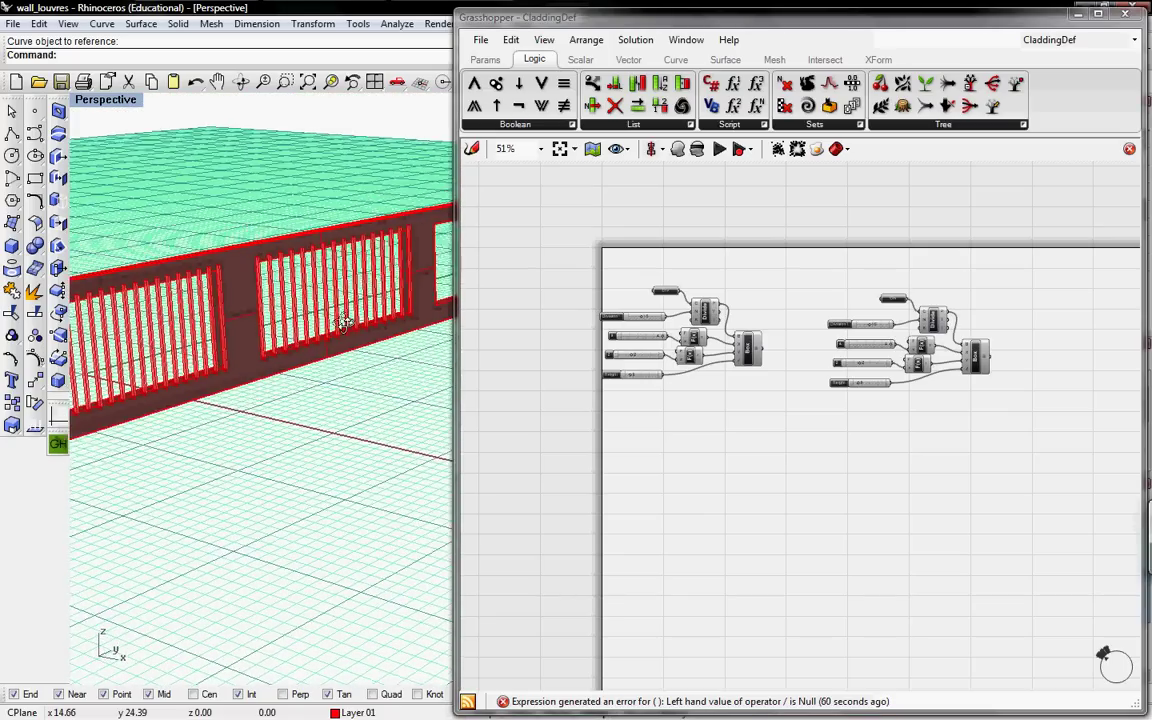
mouse_move(870, 322)
mouse_down()
mouse_move(858, 320)
mouse_move(884, 322)
mouse_up()
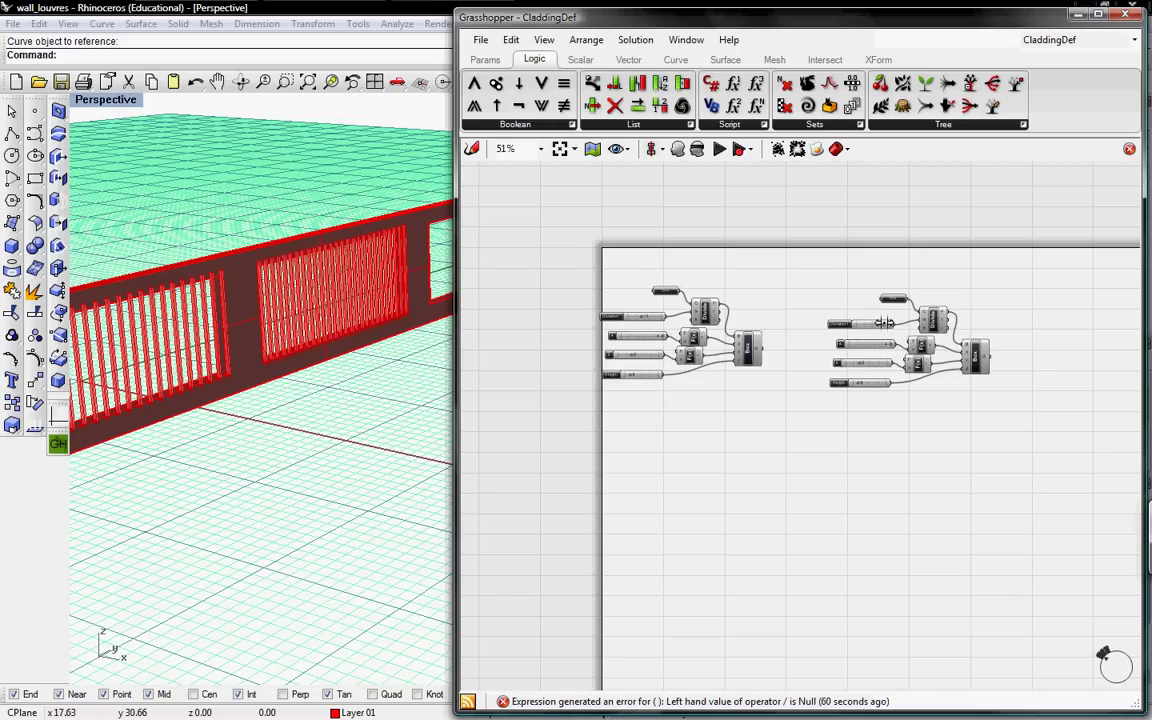
Step: Minimise Grasshopper, examine the louvres in the first two wall openings from the wall's other side, and bring Grasshopper back
click(1076, 15)
scroll(527, 329, down, 3)
right_drag(527, 329, 302, 326)
scroll(491, 337, up, 5)
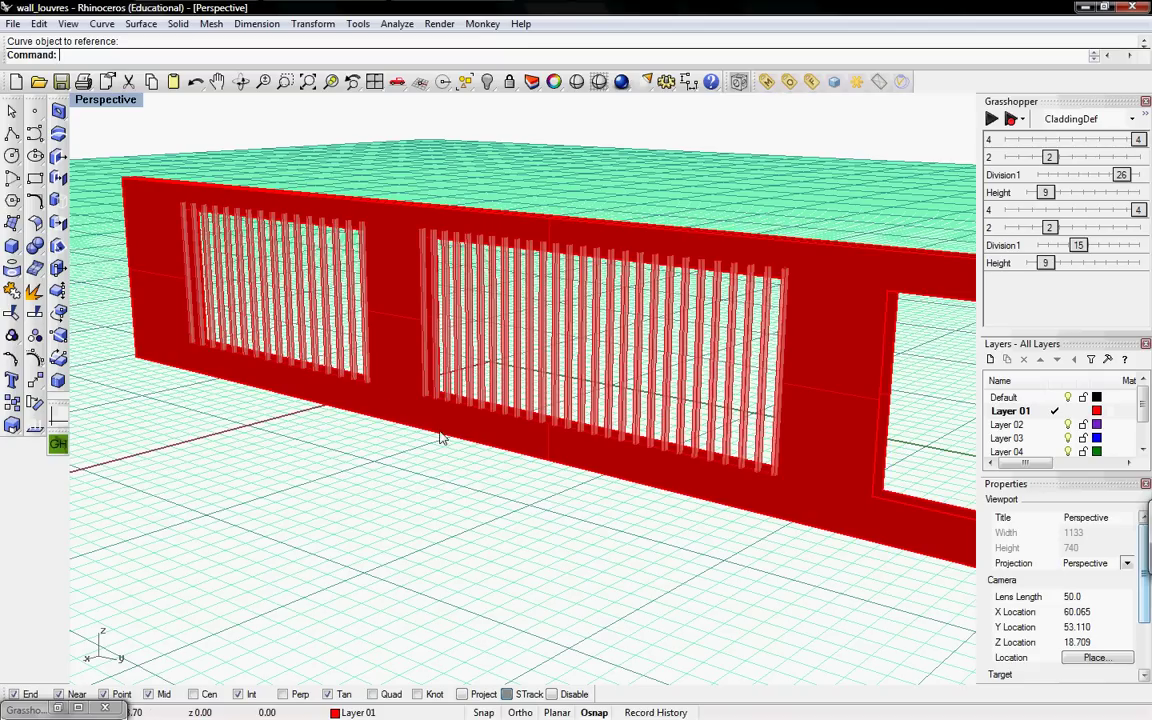
click(40, 710)
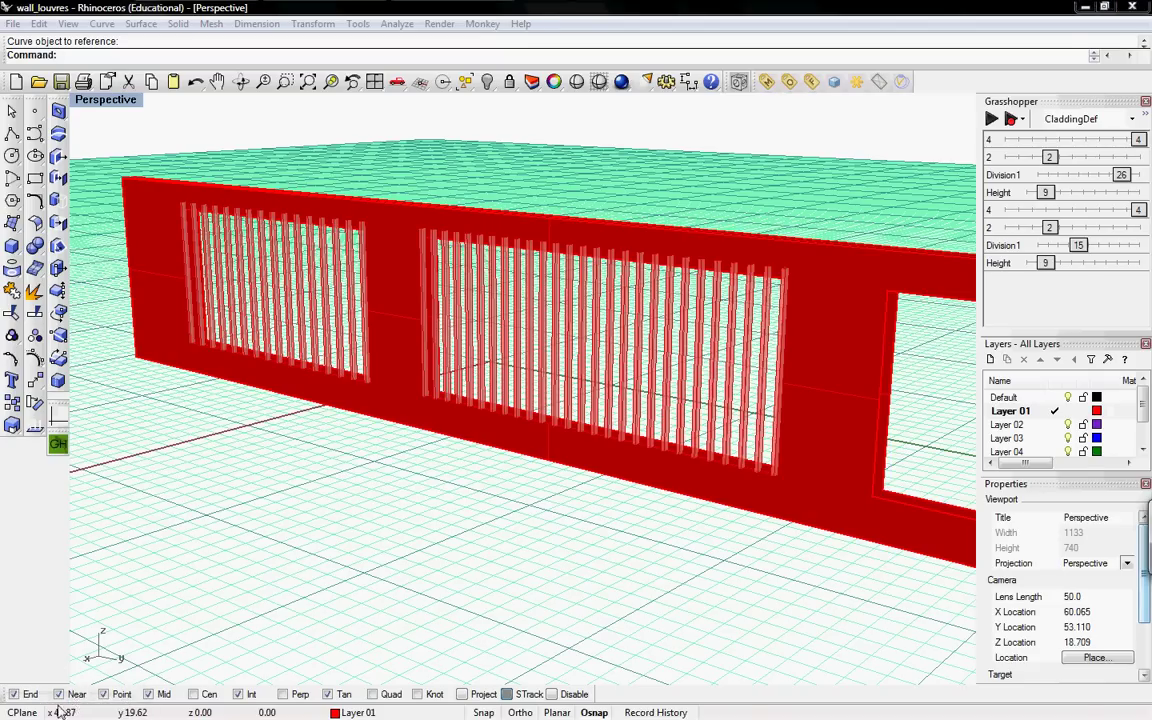